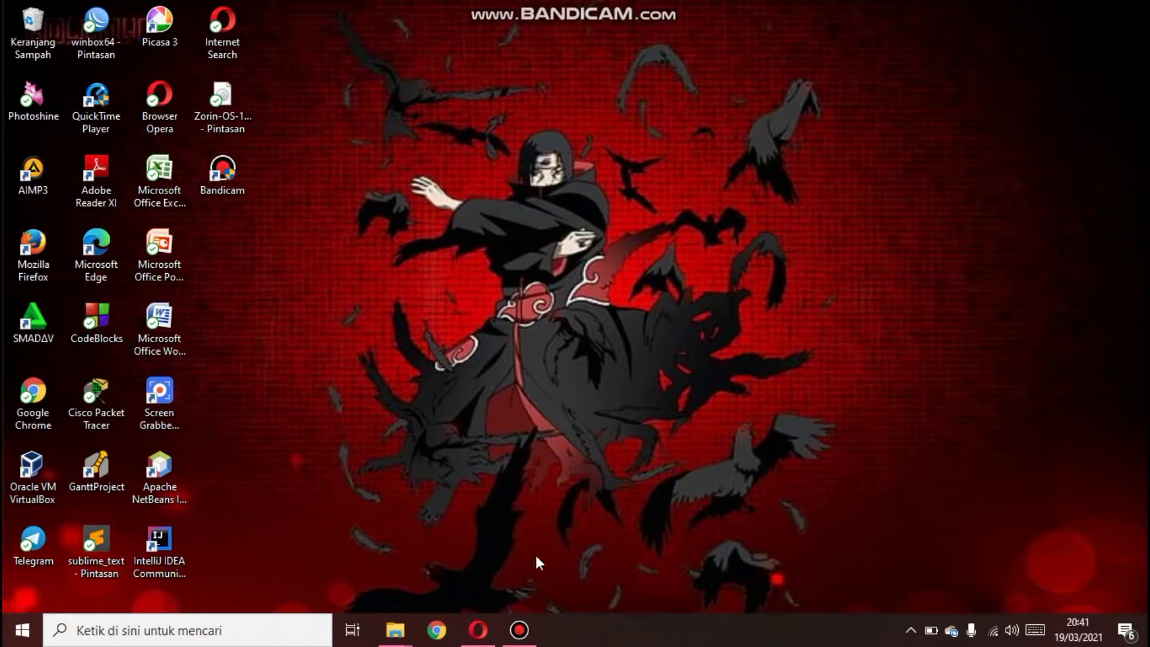
Look over the Zorin OS website and the downloaded Zorin-OS-15.3-Core-64-bit image in the Zorin OS folder
click(478, 630)
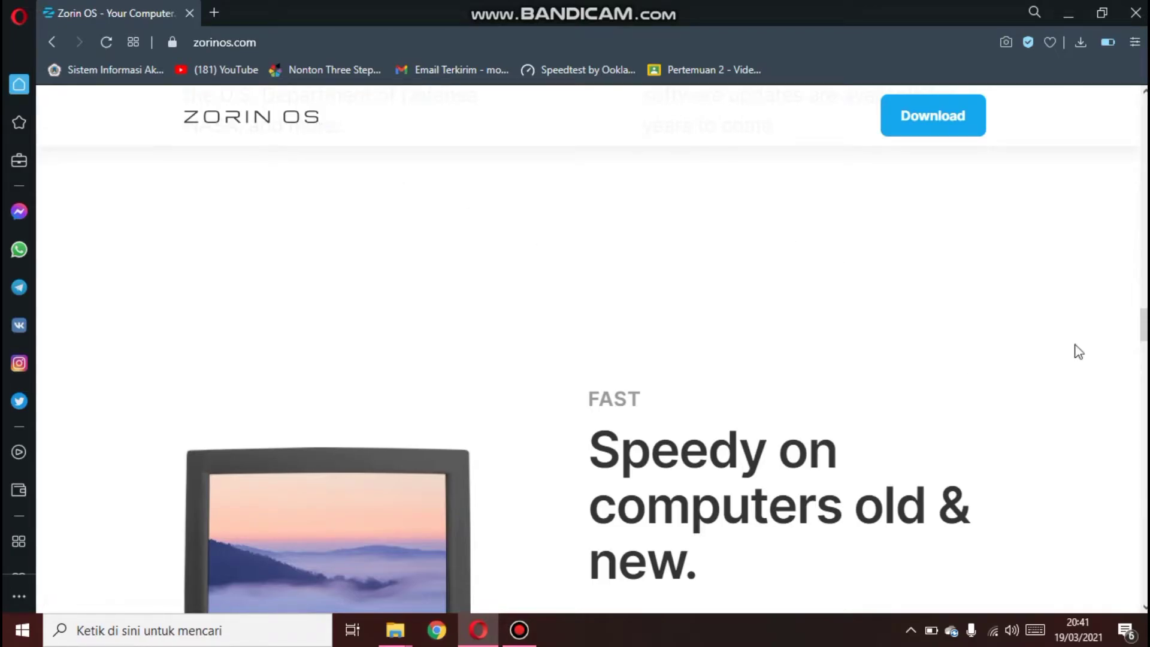
drag(1144, 325, 1104, 326)
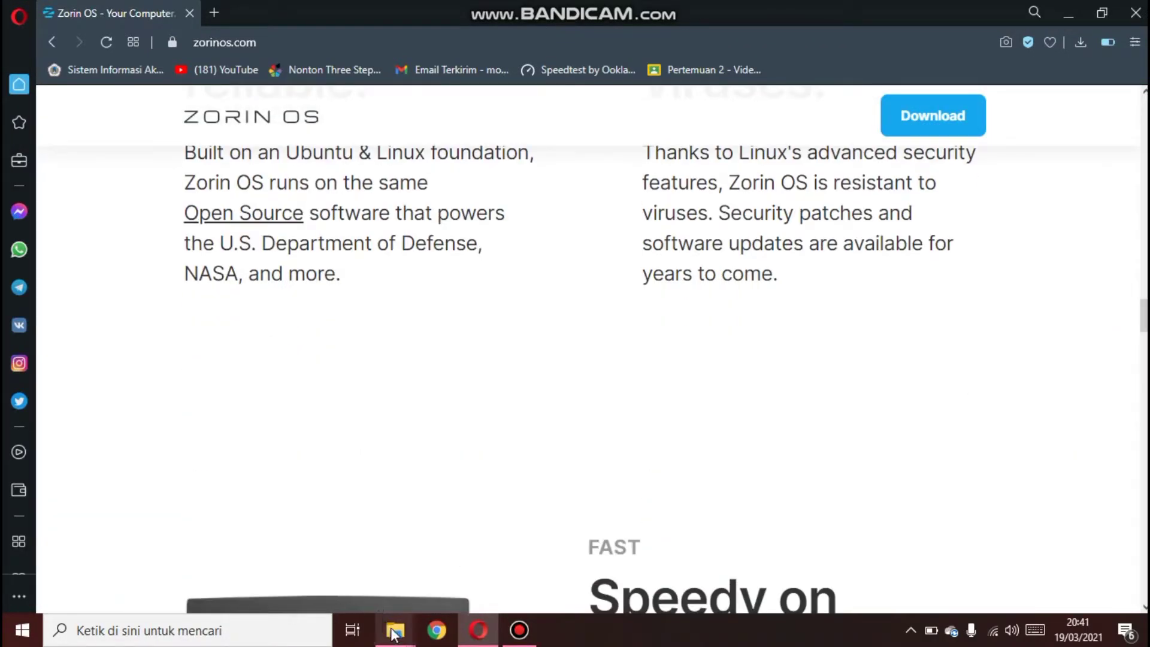
mouse_move(393, 633)
click(264, 580)
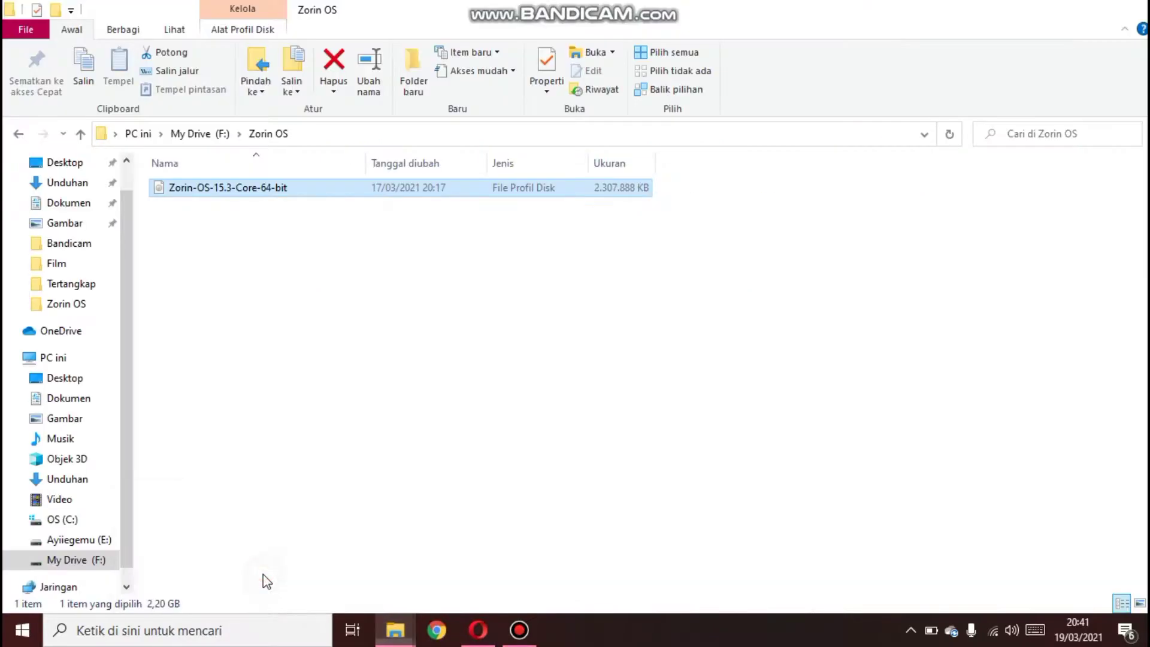
click(18, 134)
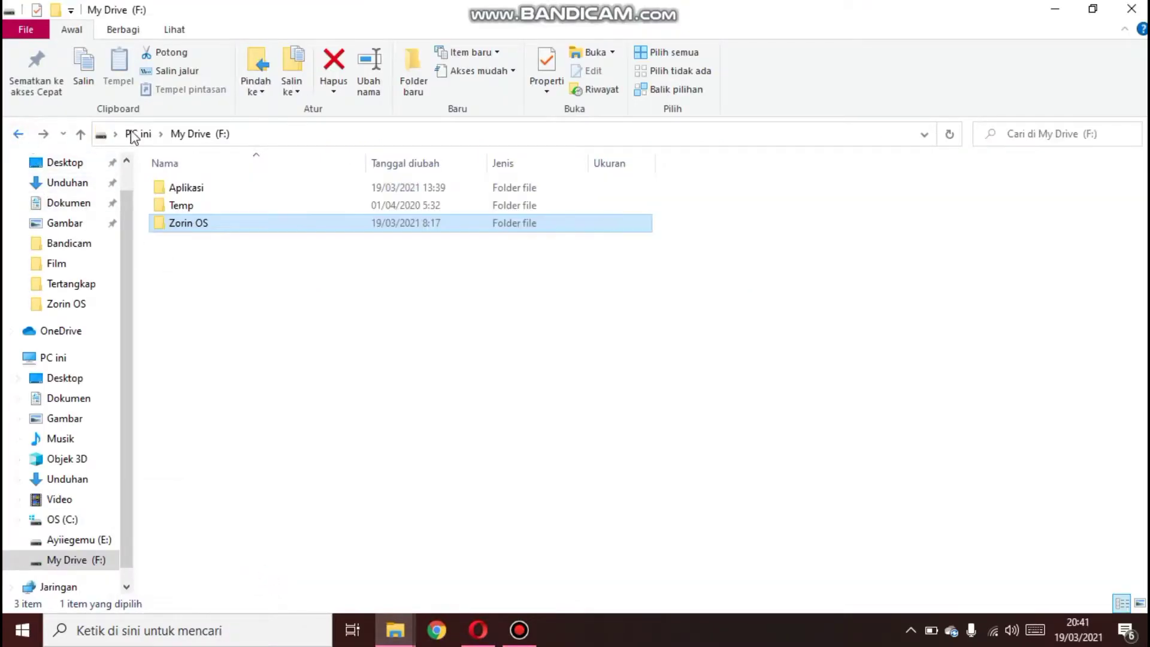
click(1057, 7)
click(1058, 7)
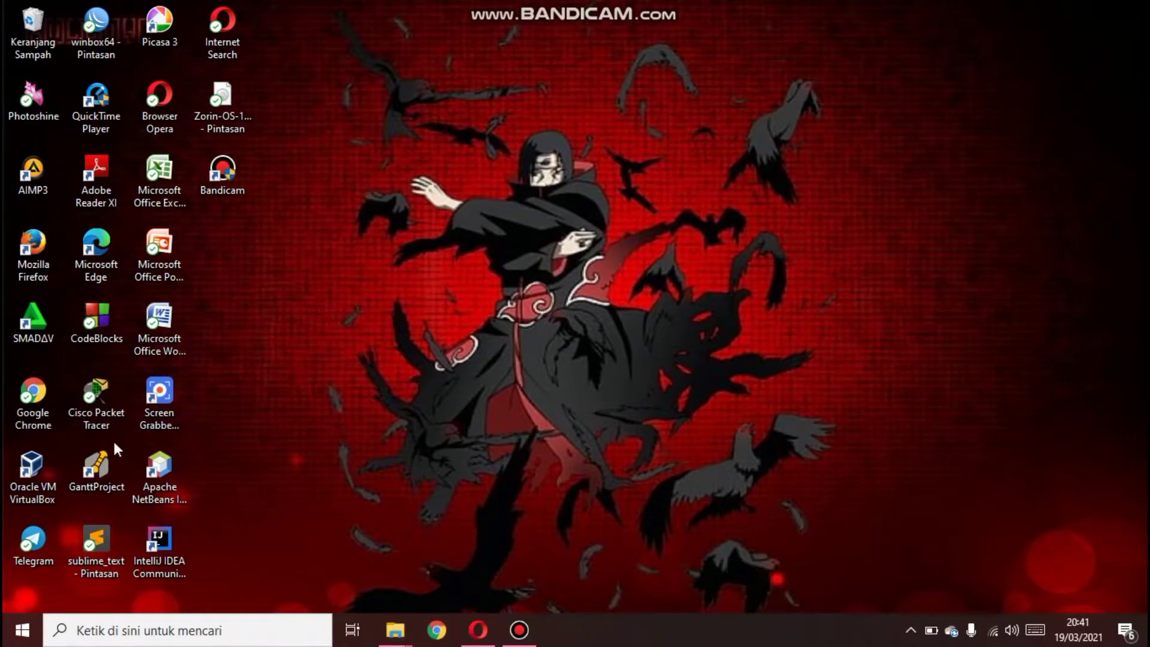
Launch Oracle VM VirtualBox and start a new virtual machine named Zorin OS
click(45, 463)
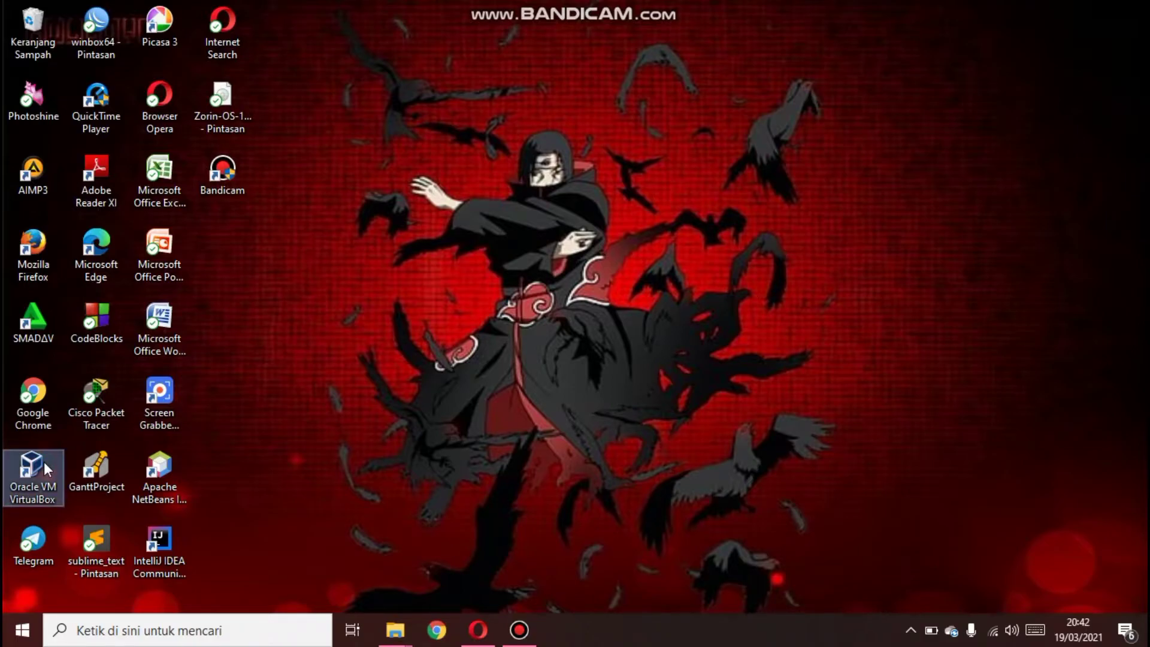
double_click(44, 462)
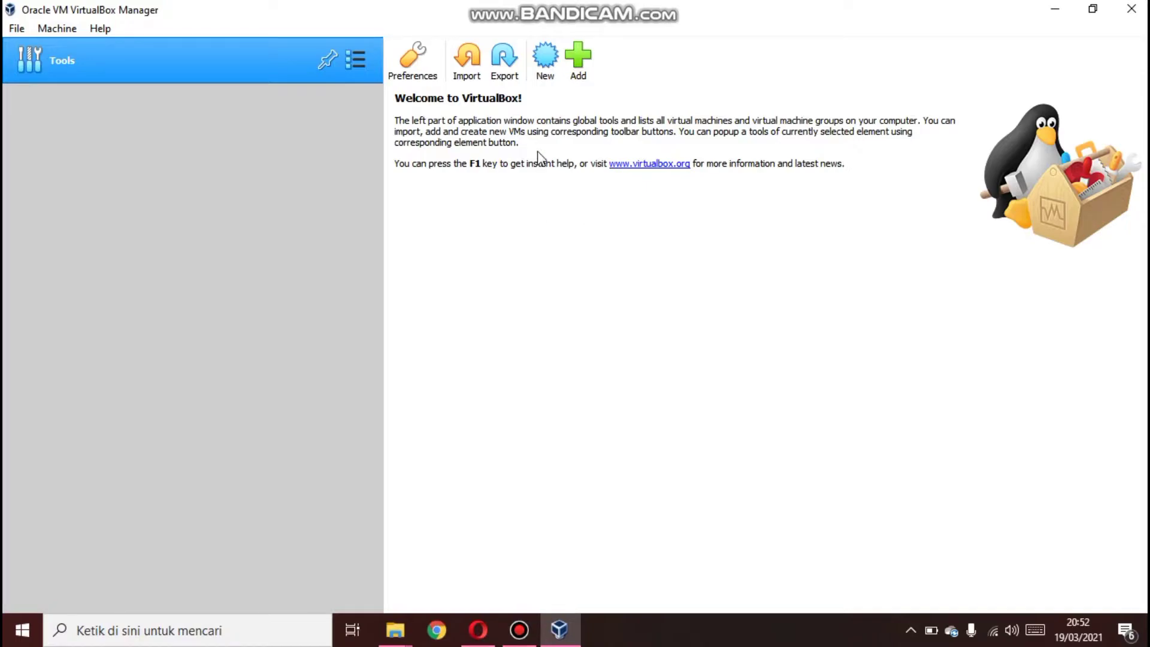
click(542, 66)
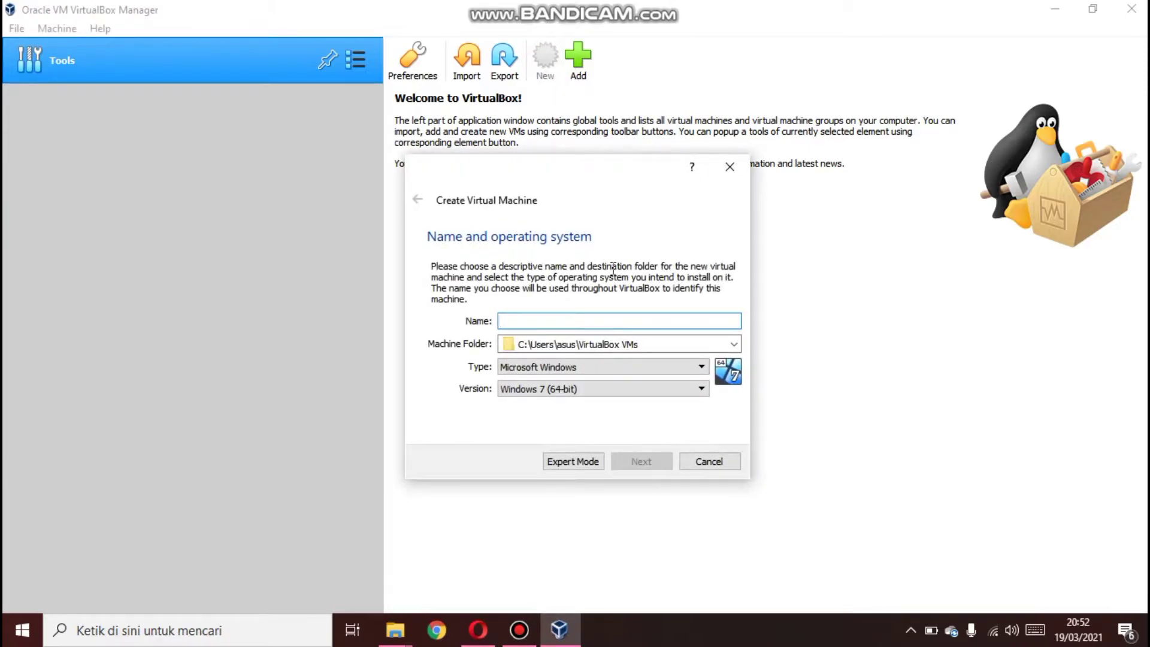
click(571, 322)
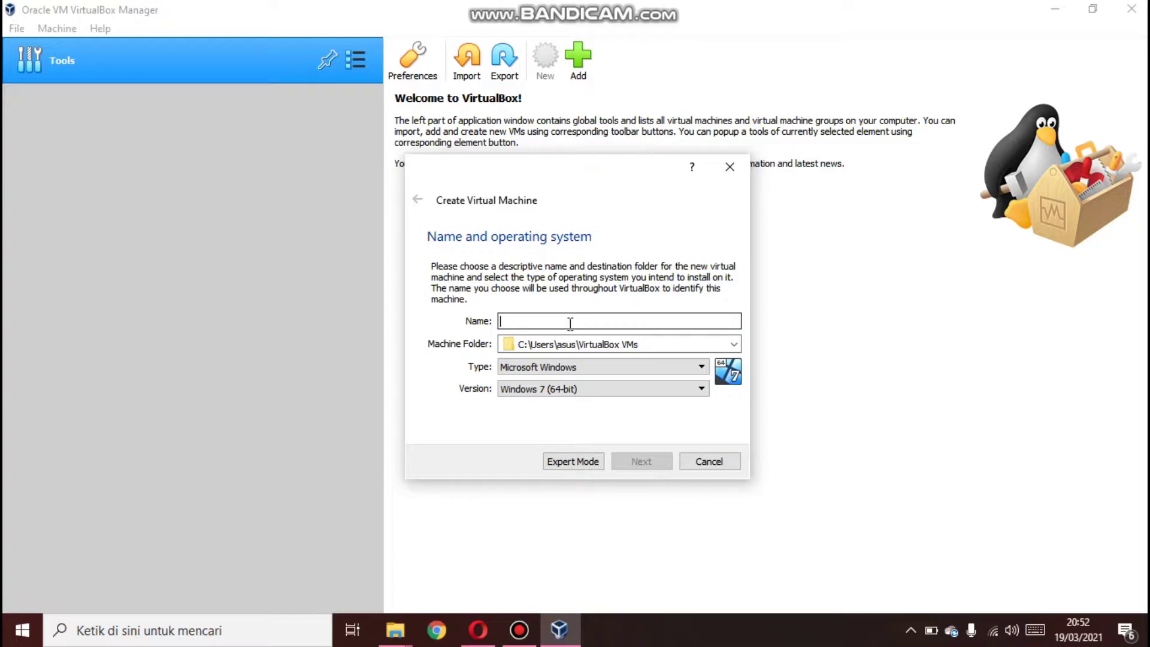
text(Z)
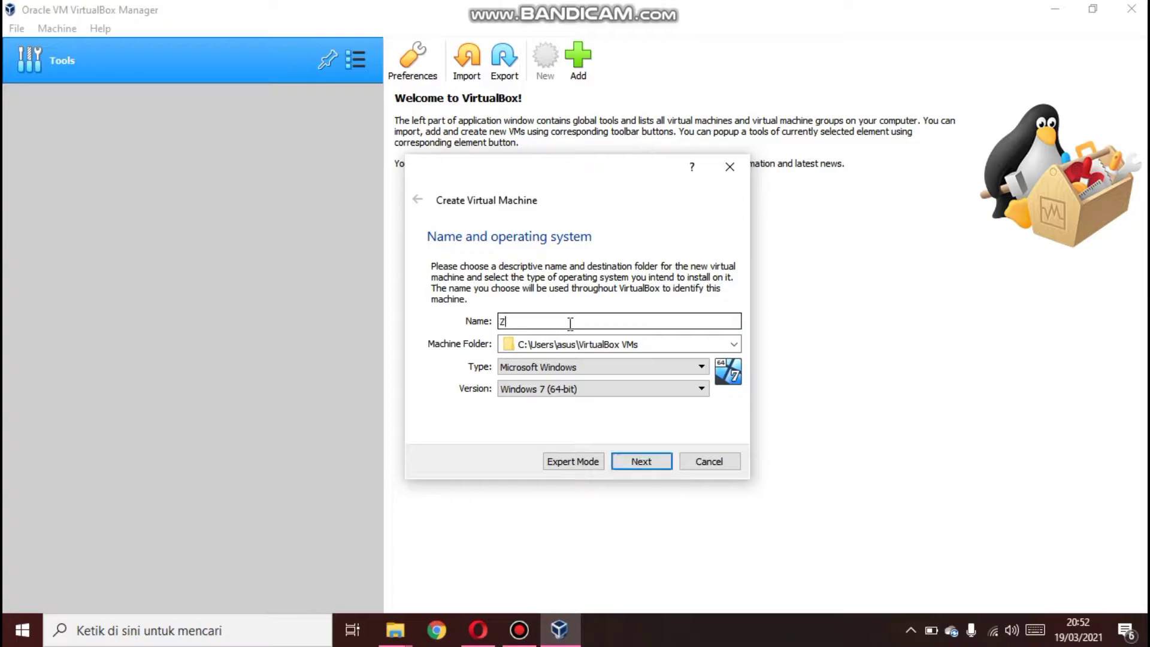
text(orin OS)
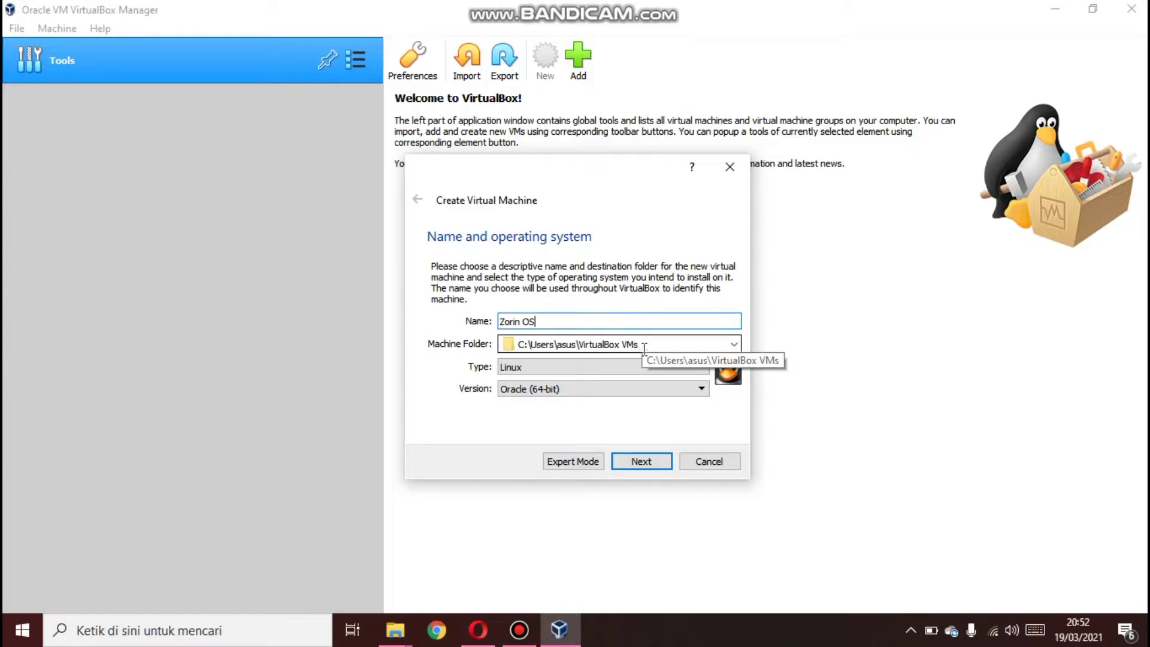
Set the virtual machine's version to Ubuntu (64-bit) and continue
click(640, 386)
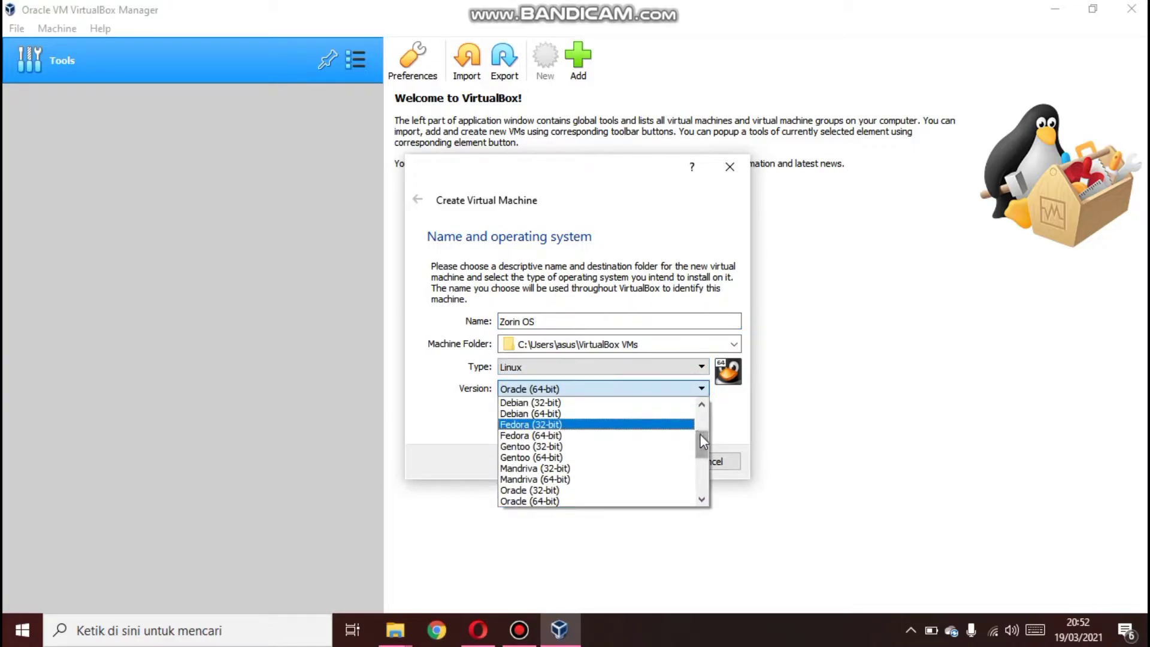
drag(701, 434, 698, 468)
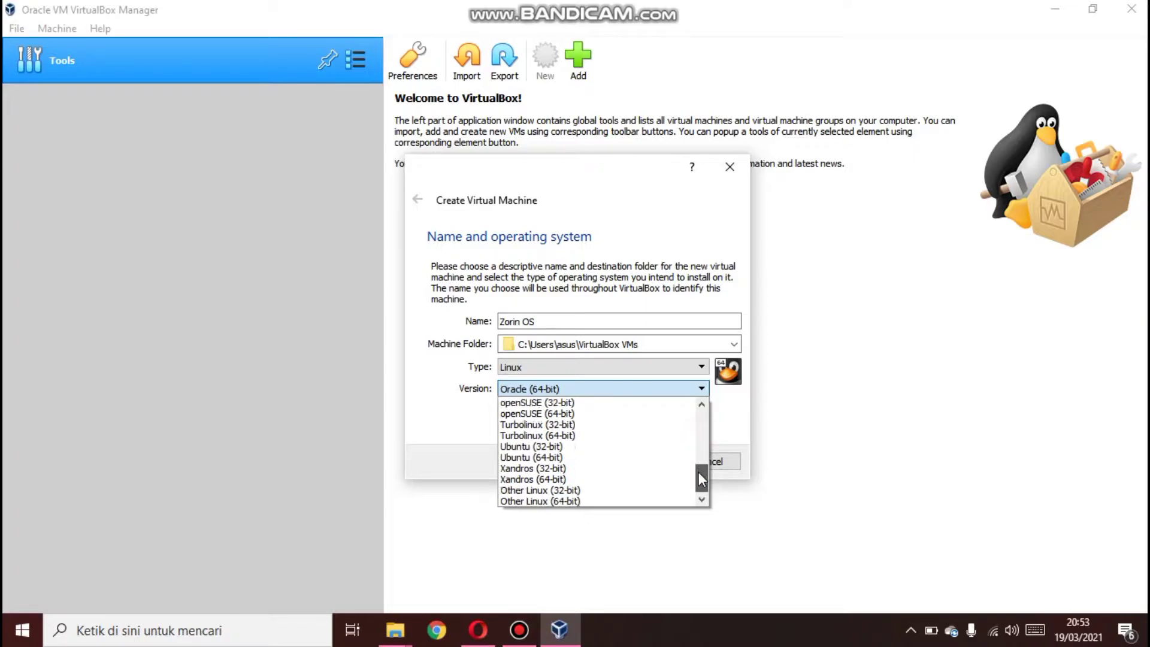
click(608, 457)
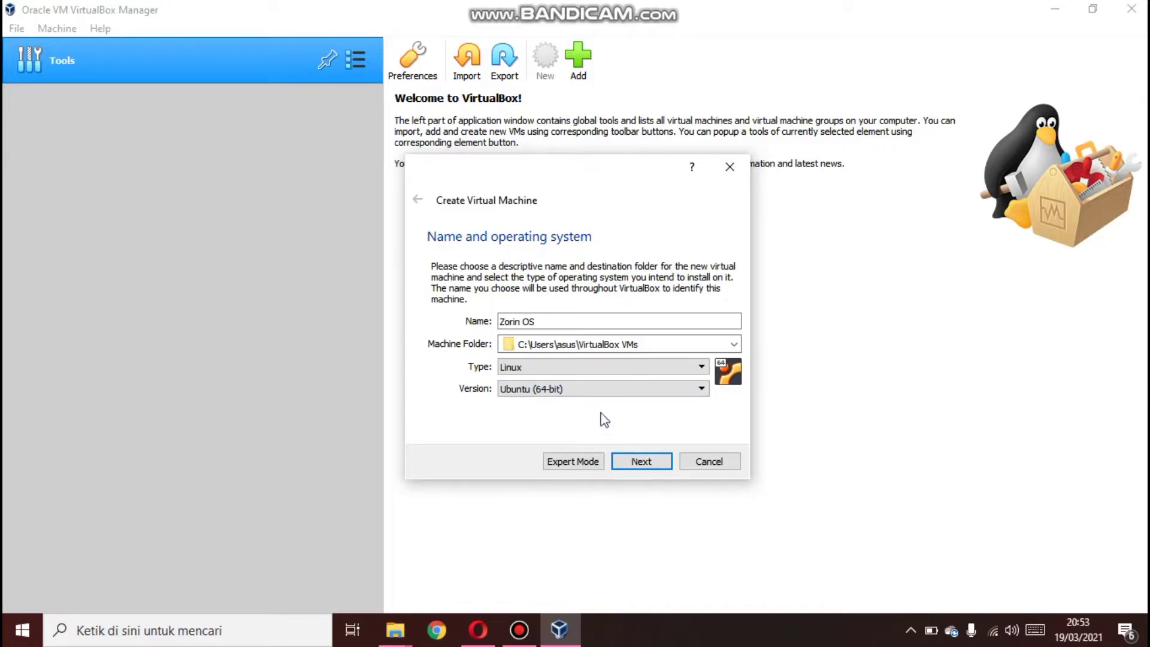
click(631, 459)
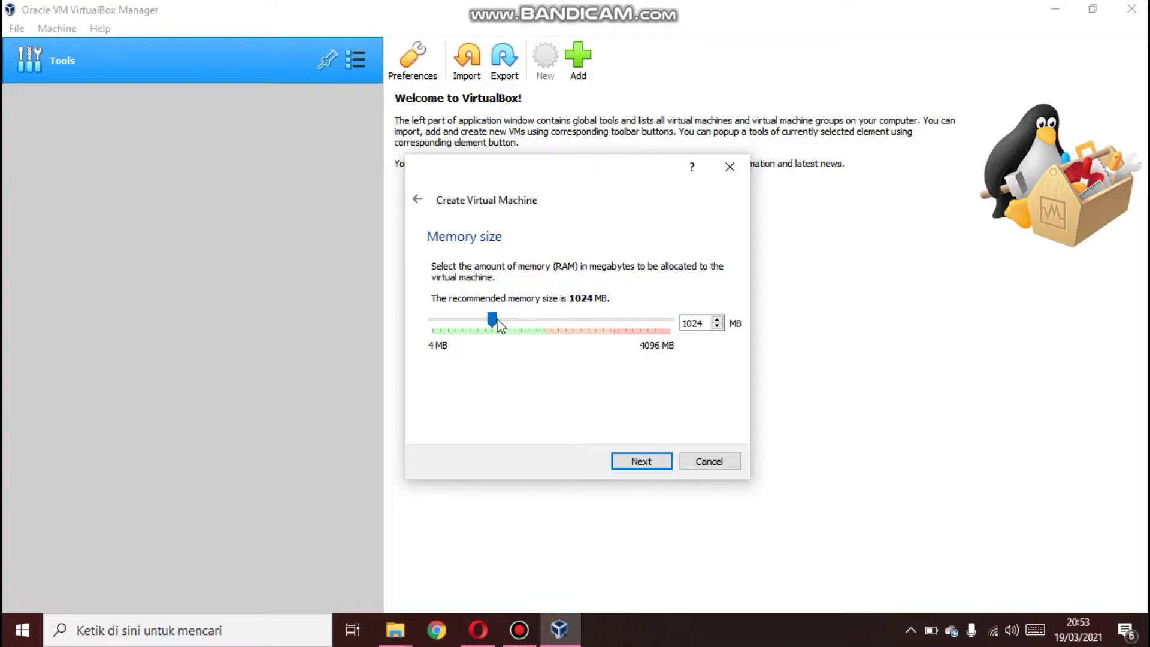
Allocate 2048 MB of memory and choose to create a virtual hard disk now
drag(496, 324, 552, 324)
click(628, 462)
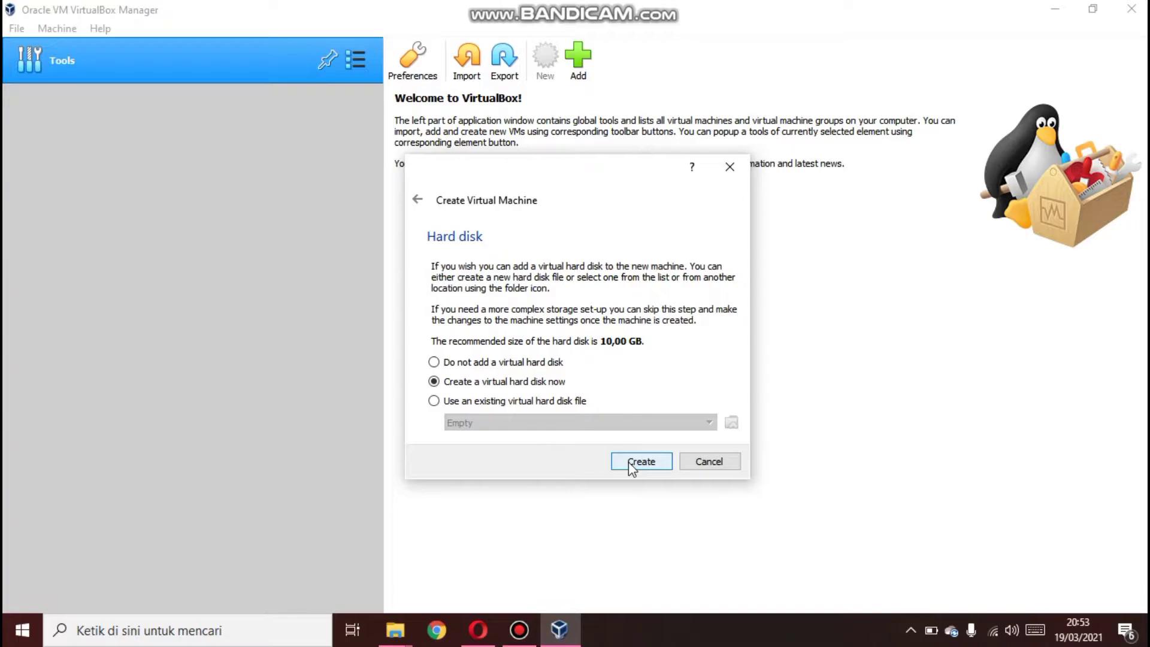
click(629, 464)
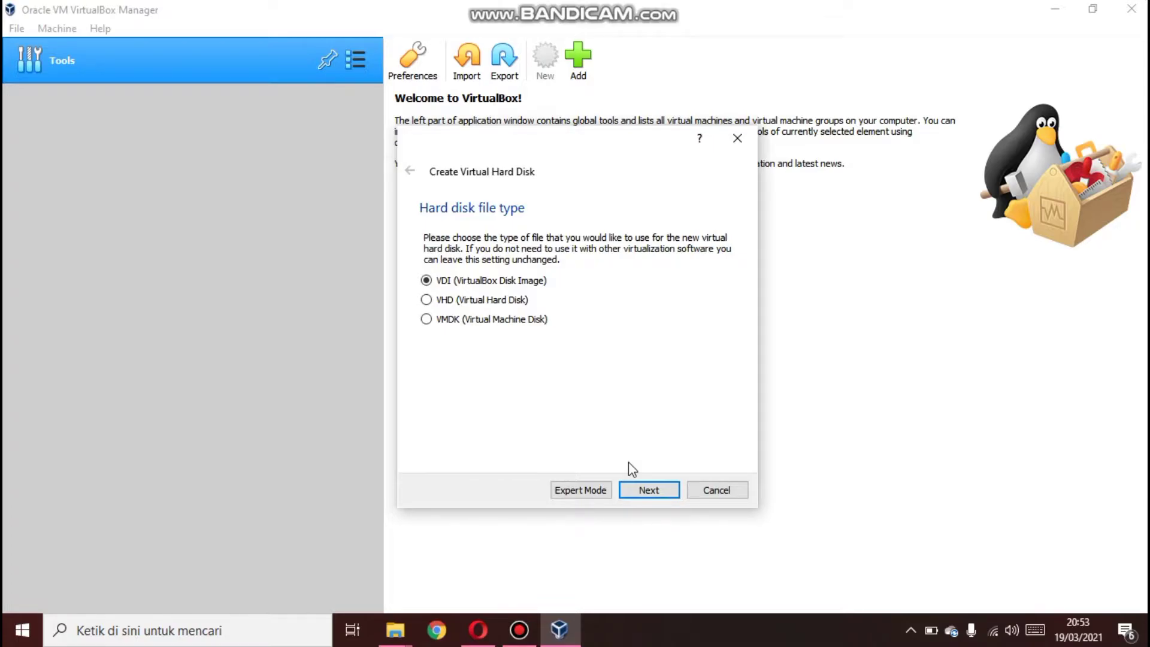
Keep the VDI disk type and dynamically allocated storage for the new virtual hard disk
click(645, 491)
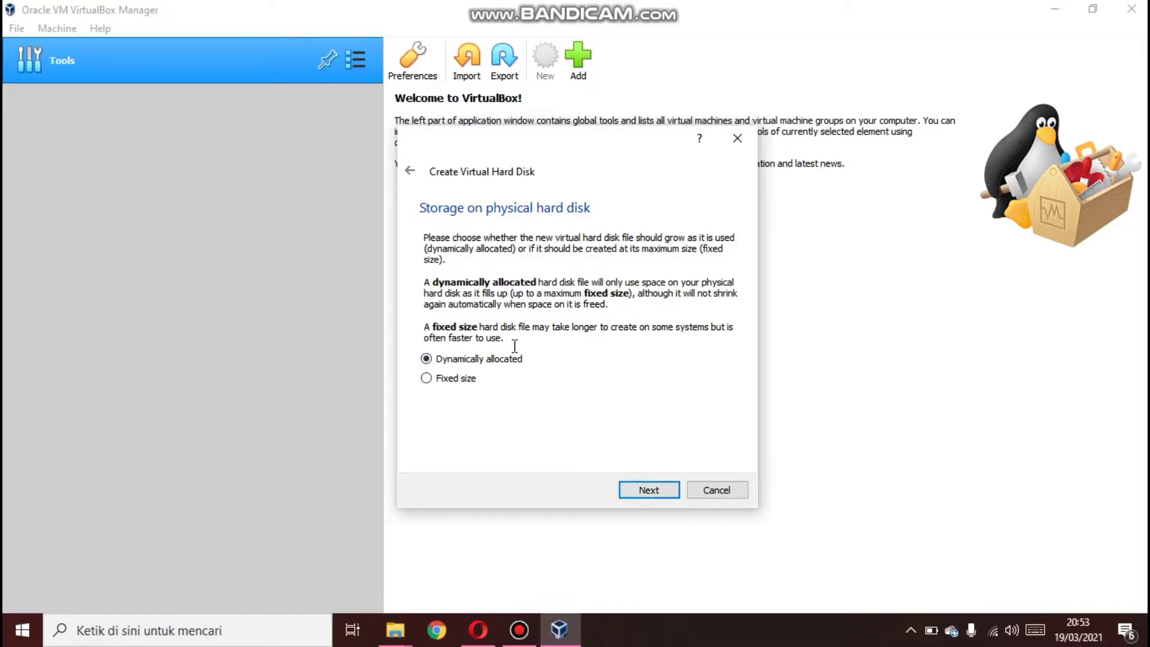
click(453, 379)
click(436, 360)
click(653, 490)
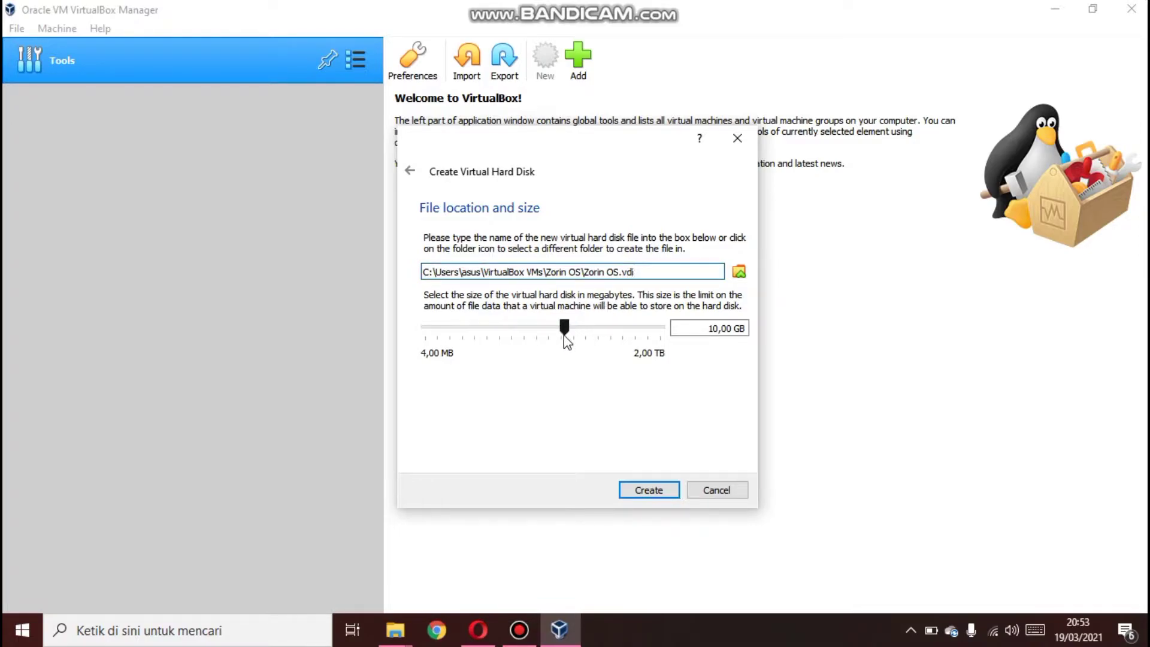
Set the virtual hard disk size to about 16.86 GB and create the machine
mouse_move(567, 342)
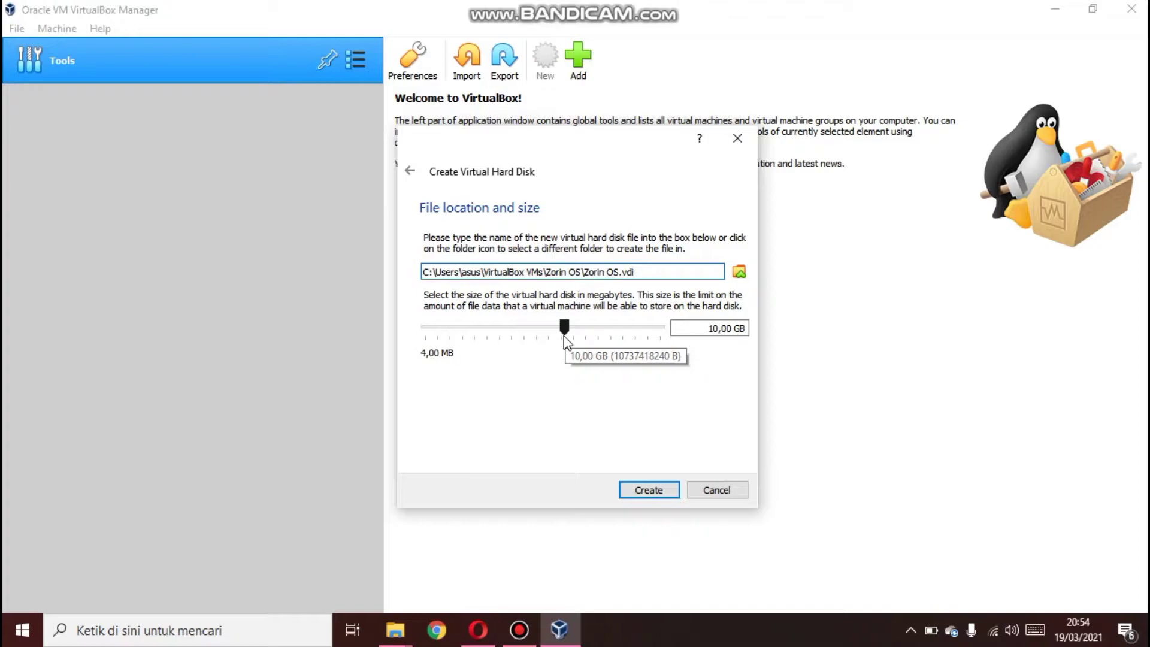
drag(565, 335, 575, 339)
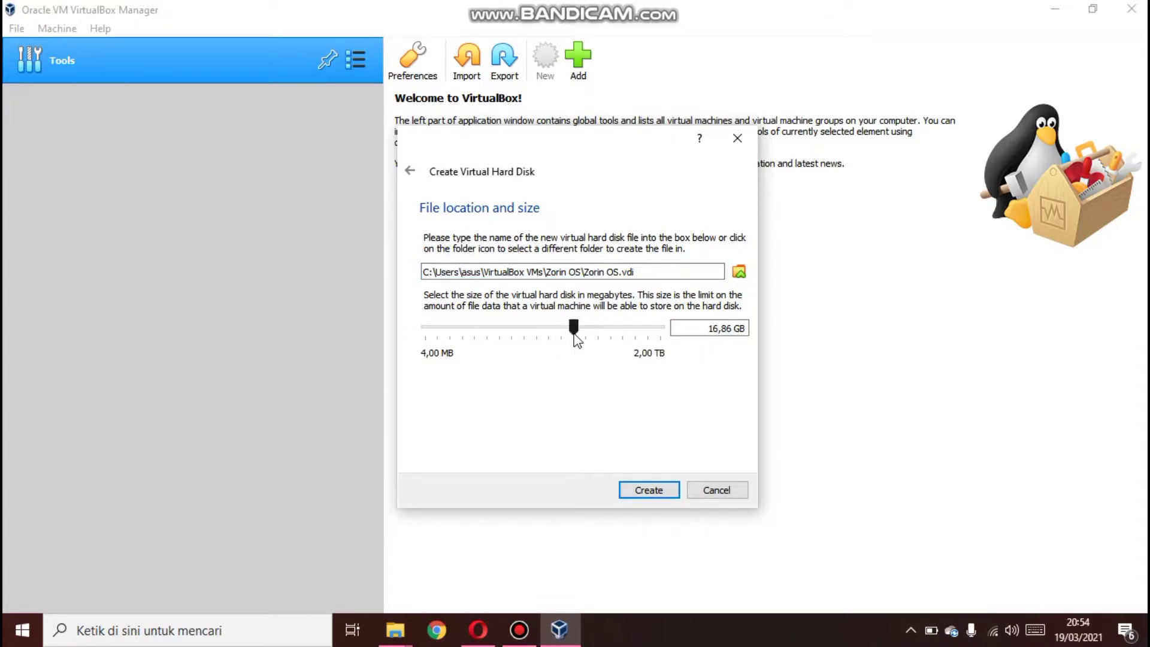
click(668, 486)
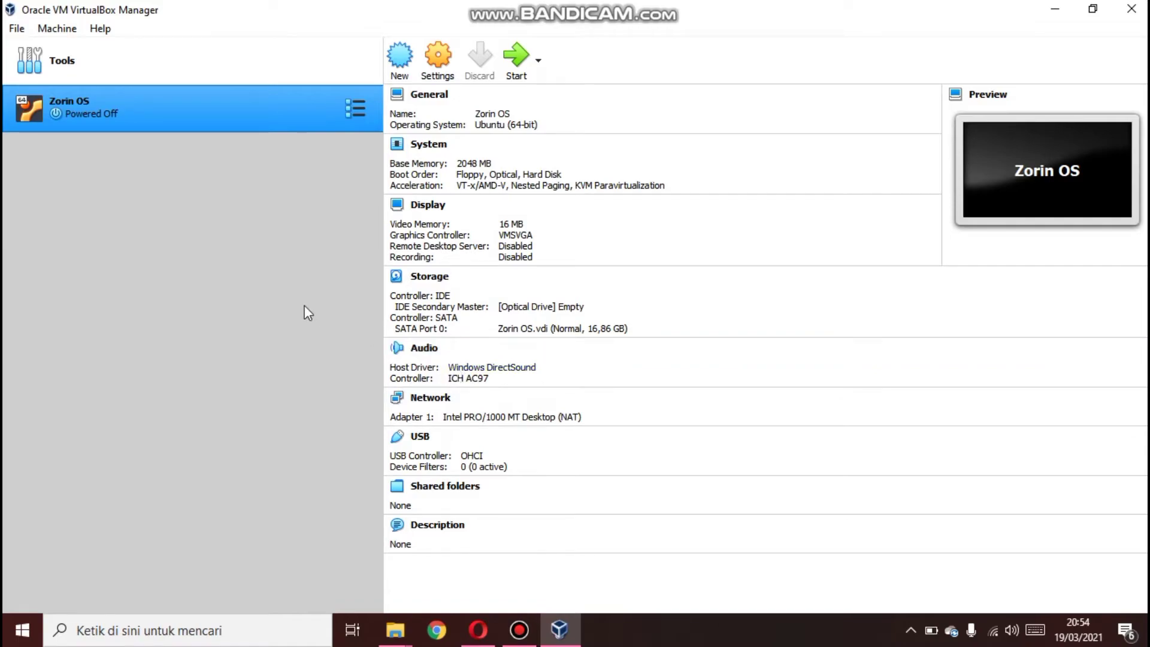
In the machine's storage settings, add the Zorin-OS-15.3-Core-64-bit ISO file to the optical disk selector for the empty IDE drive
click(433, 60)
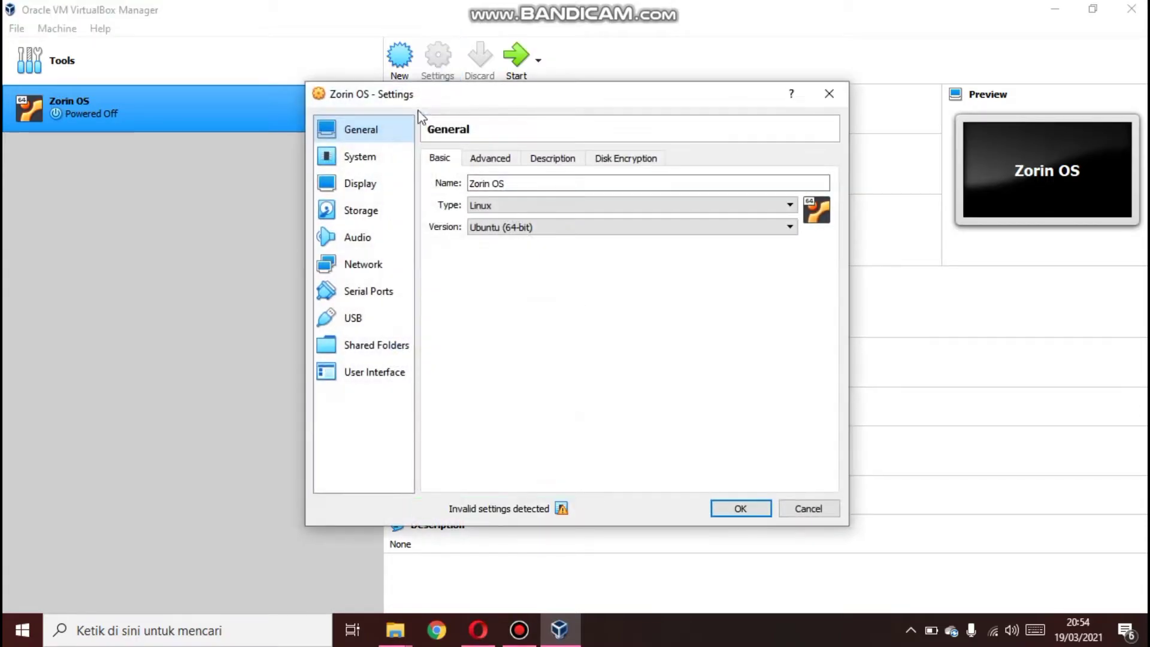
click(372, 210)
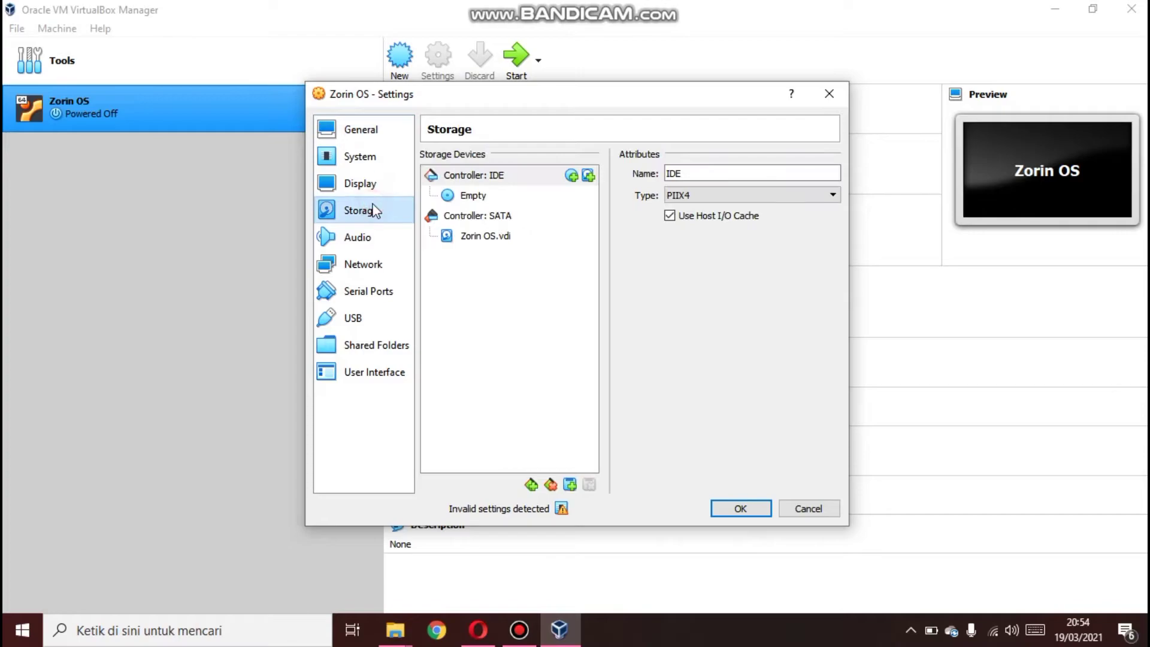
click(476, 195)
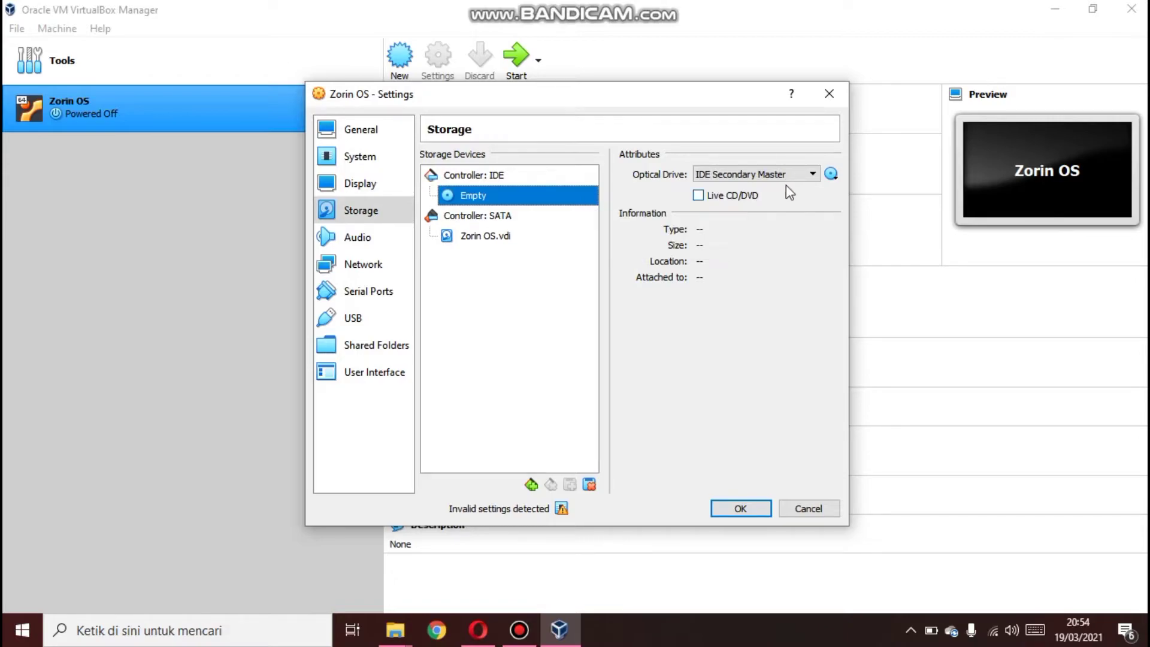
click(831, 176)
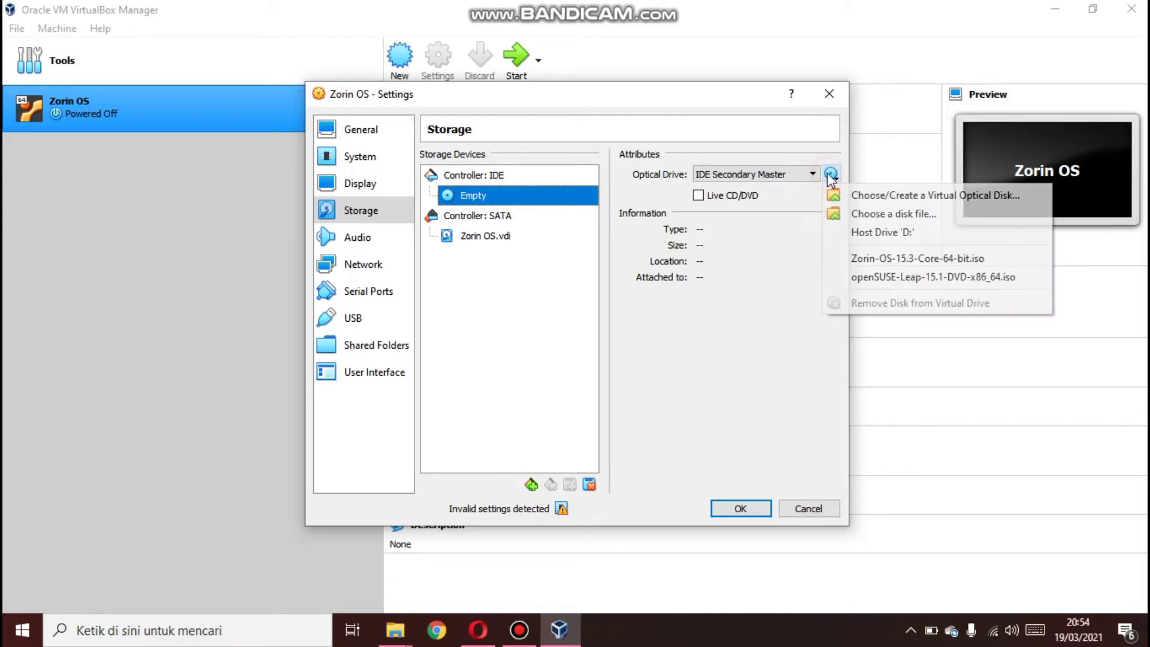
click(852, 197)
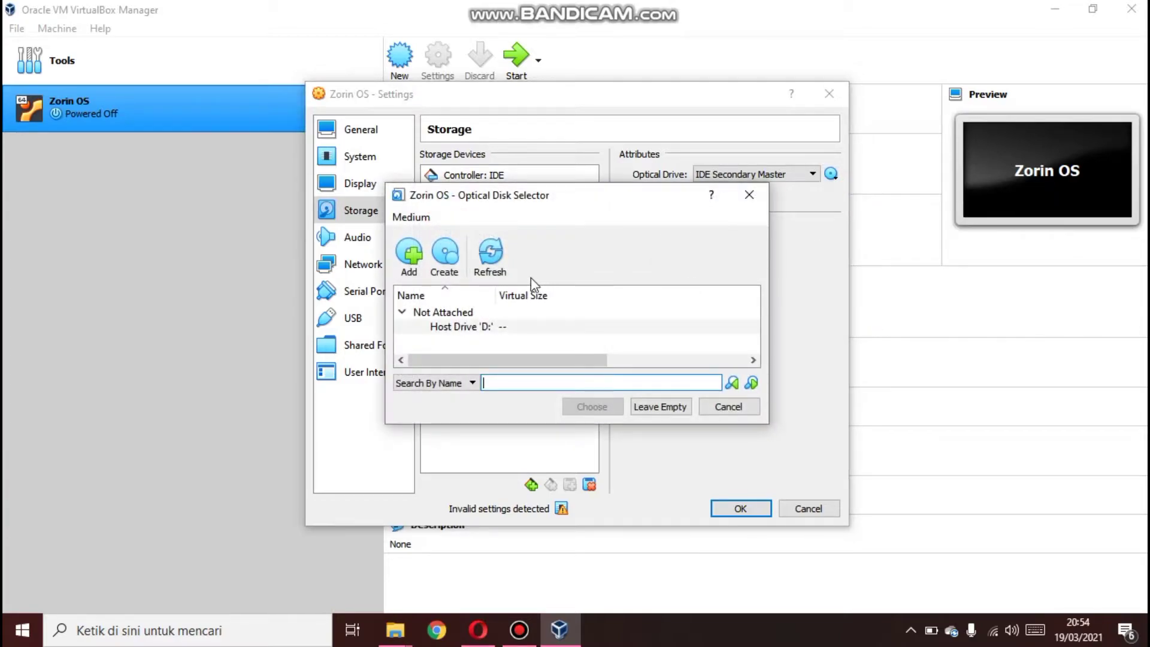
click(409, 263)
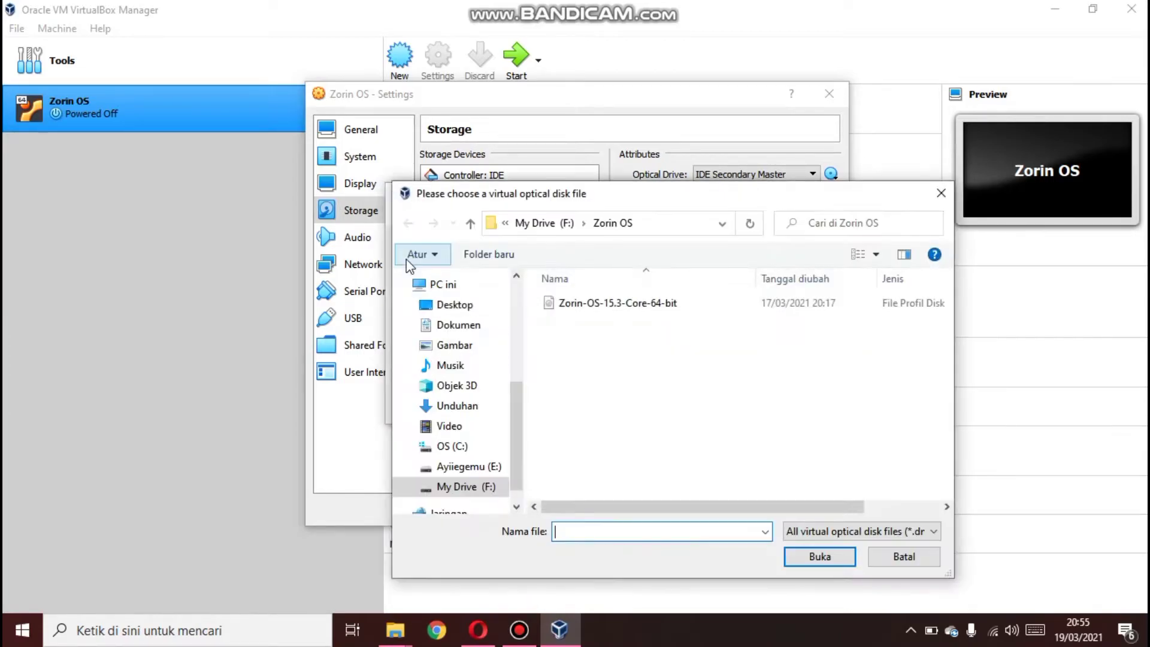
click(556, 305)
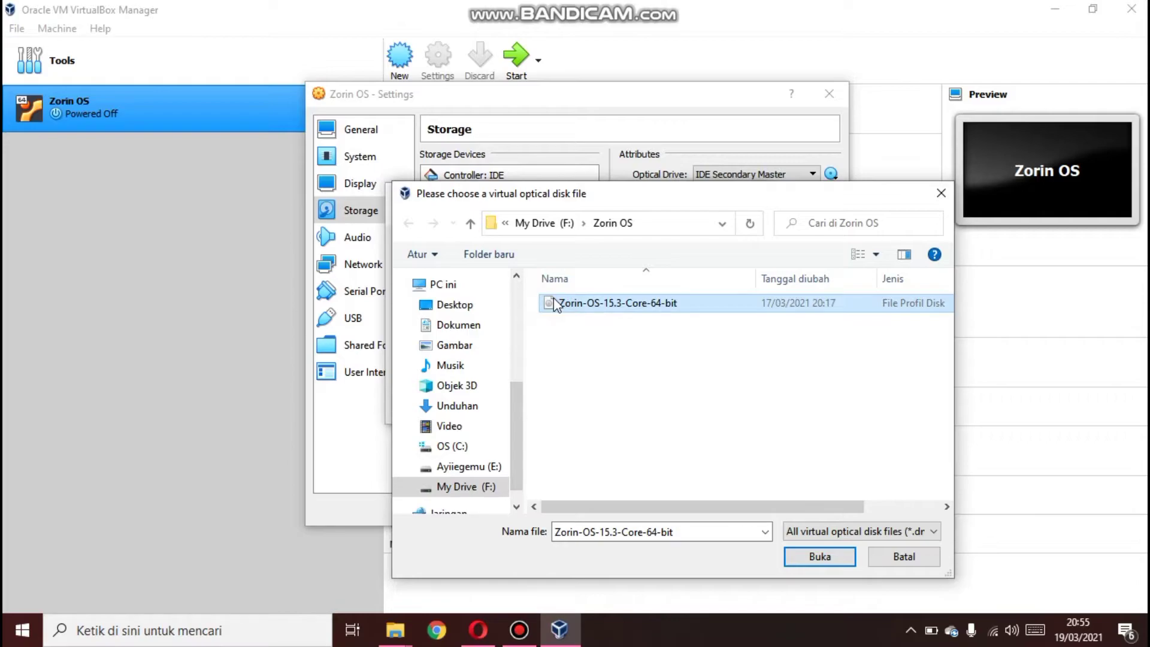
click(588, 305)
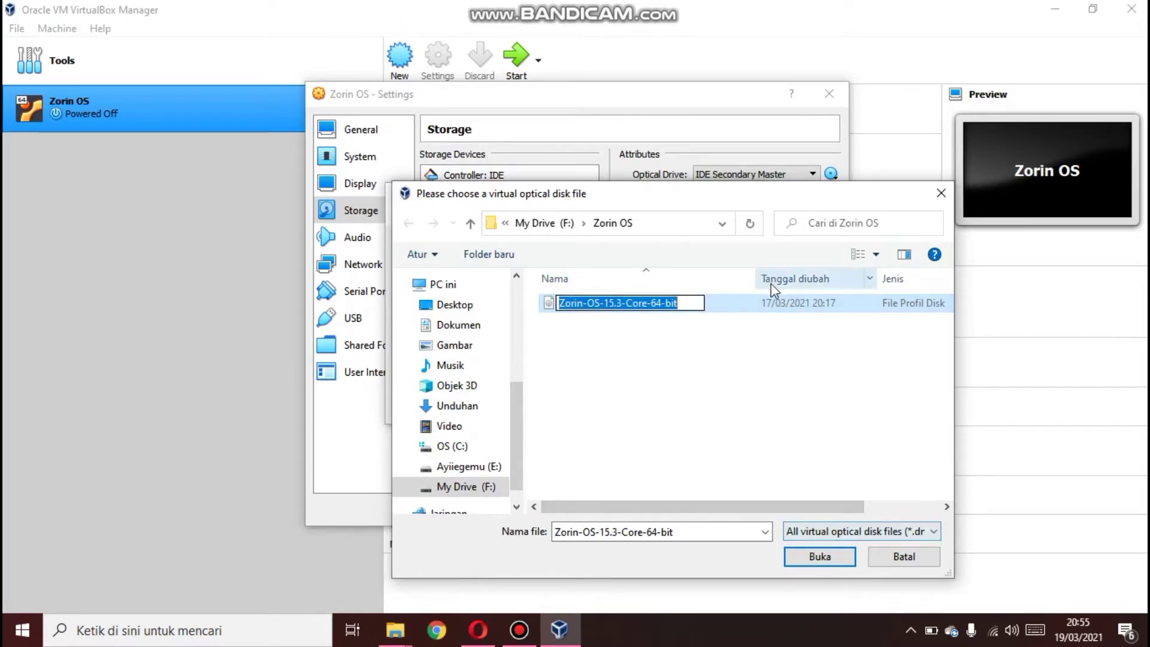
click(773, 310)
click(797, 557)
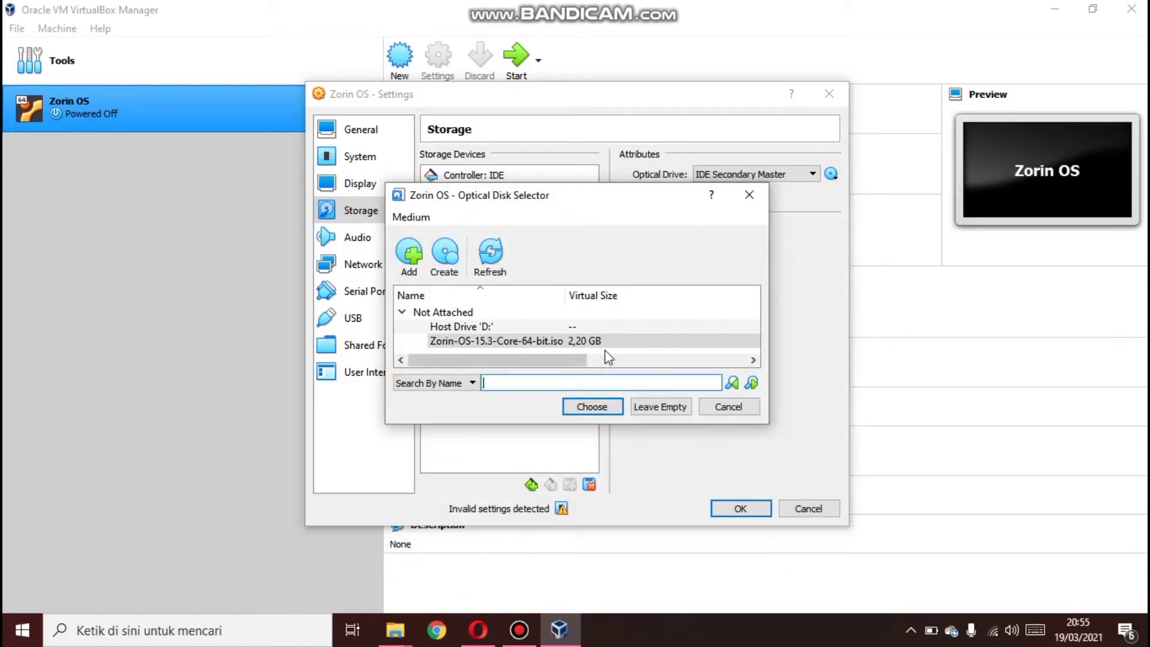
Attach Zorin-OS-15.3-Core-64-bit.iso to the optical drive
click(603, 343)
scroll(605, 347, right, 3)
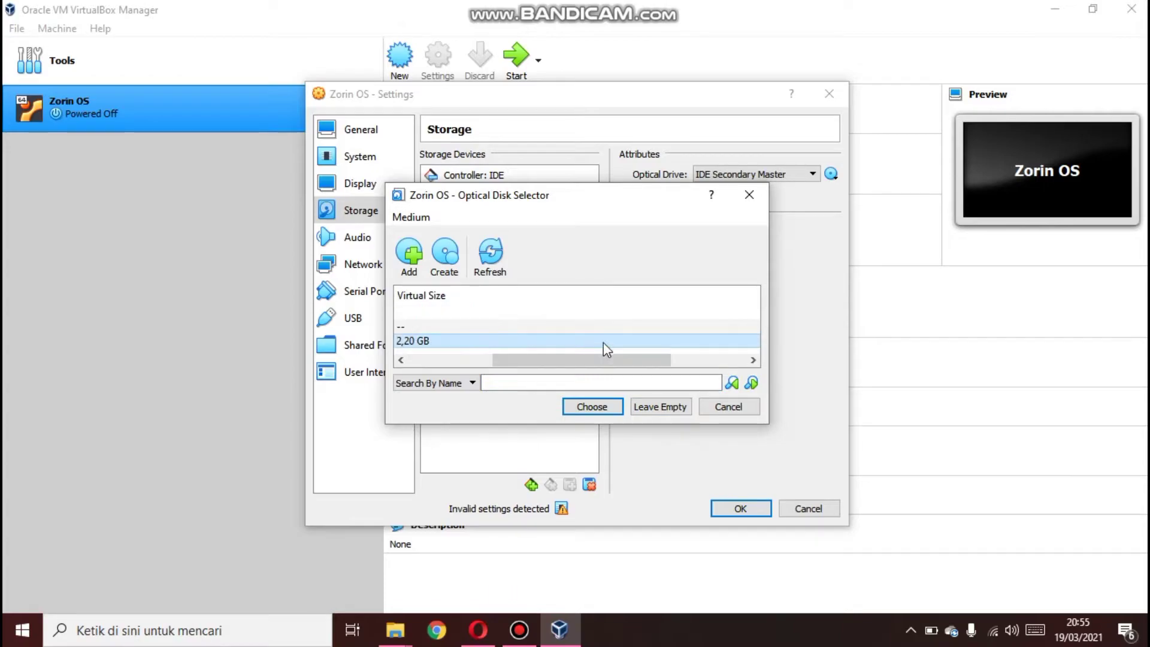
click(589, 411)
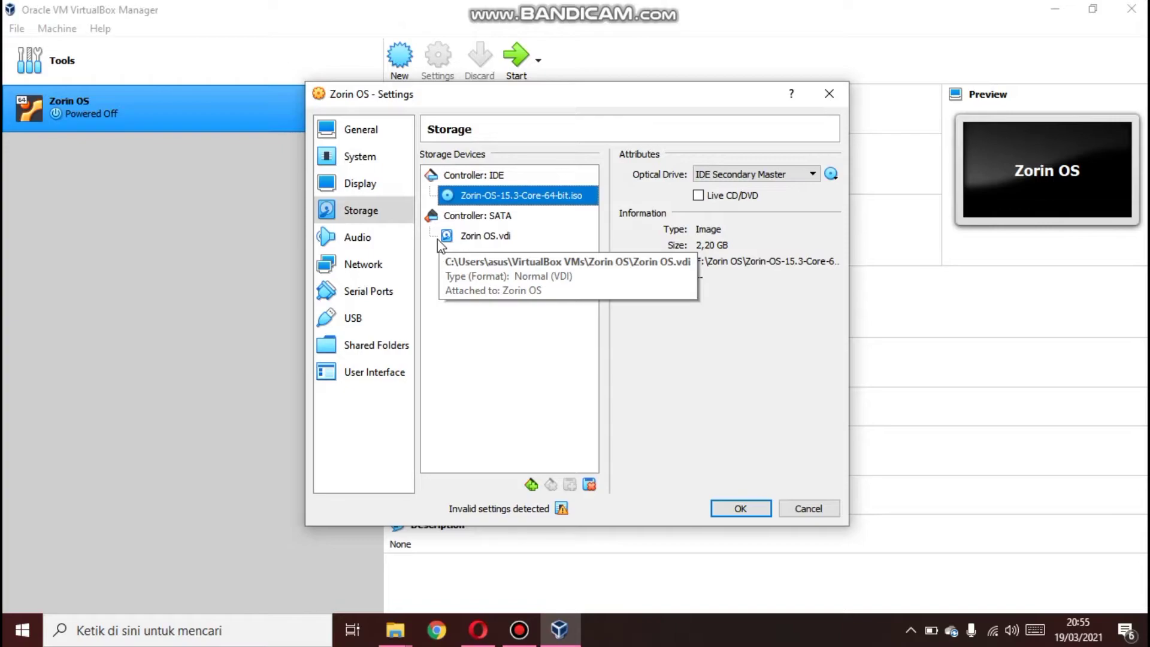
Raise the display's video memory to 128 MB
click(389, 190)
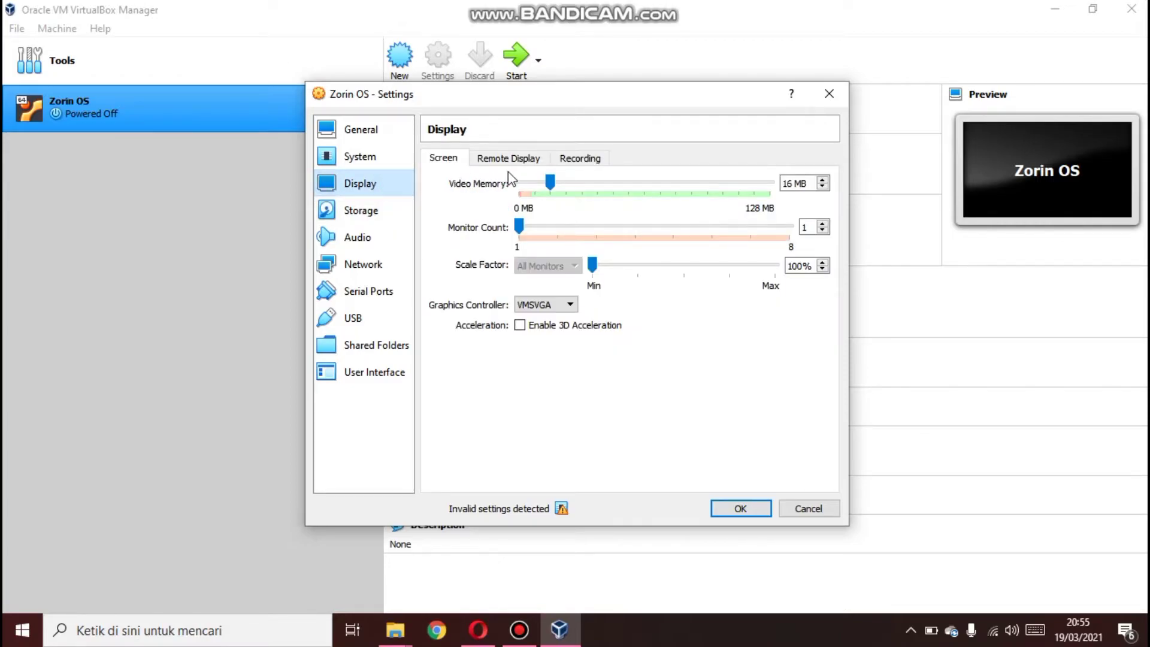
drag(548, 182, 775, 188)
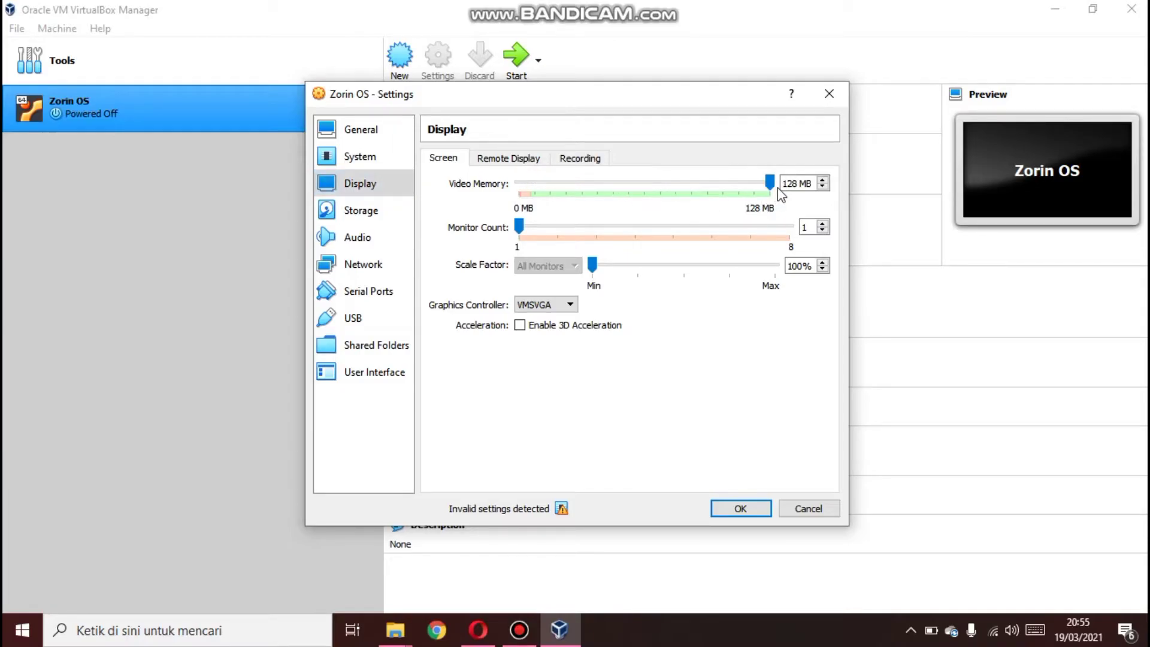
Check the System motherboard and processor settings and apply the machine's settings
click(397, 157)
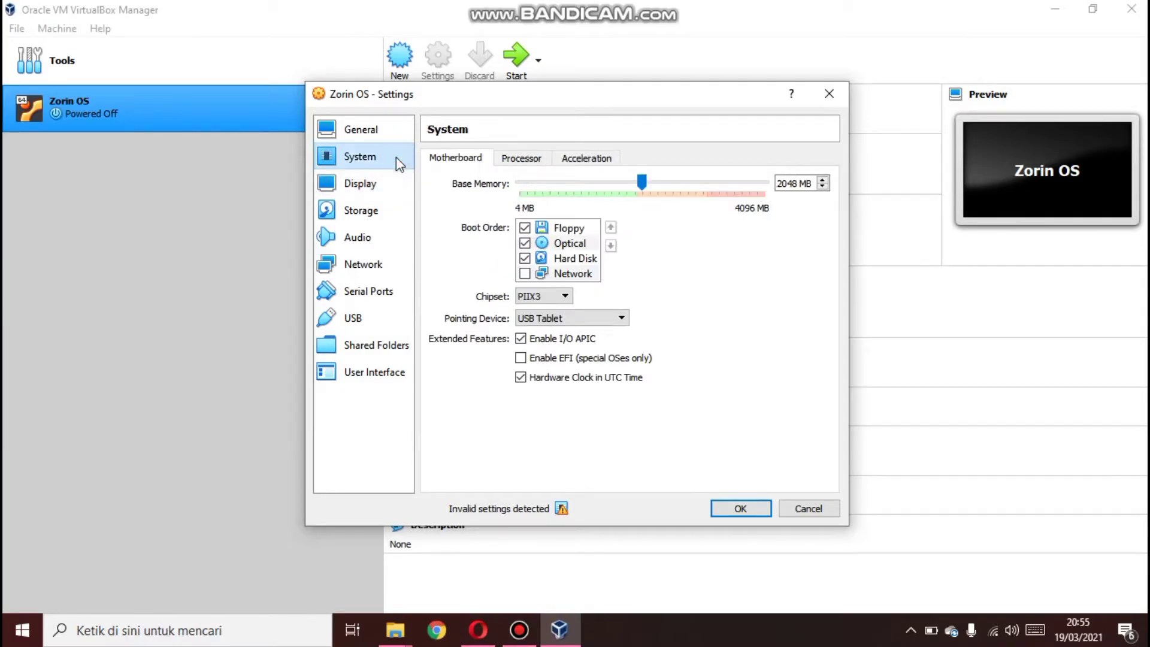
click(515, 159)
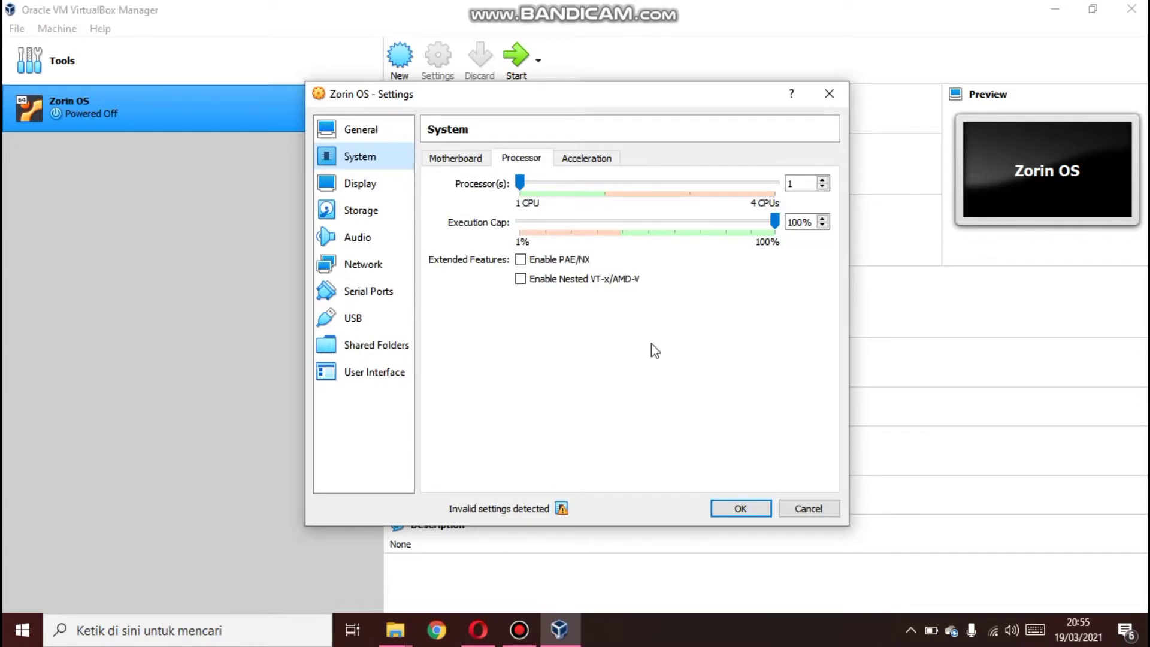
click(720, 508)
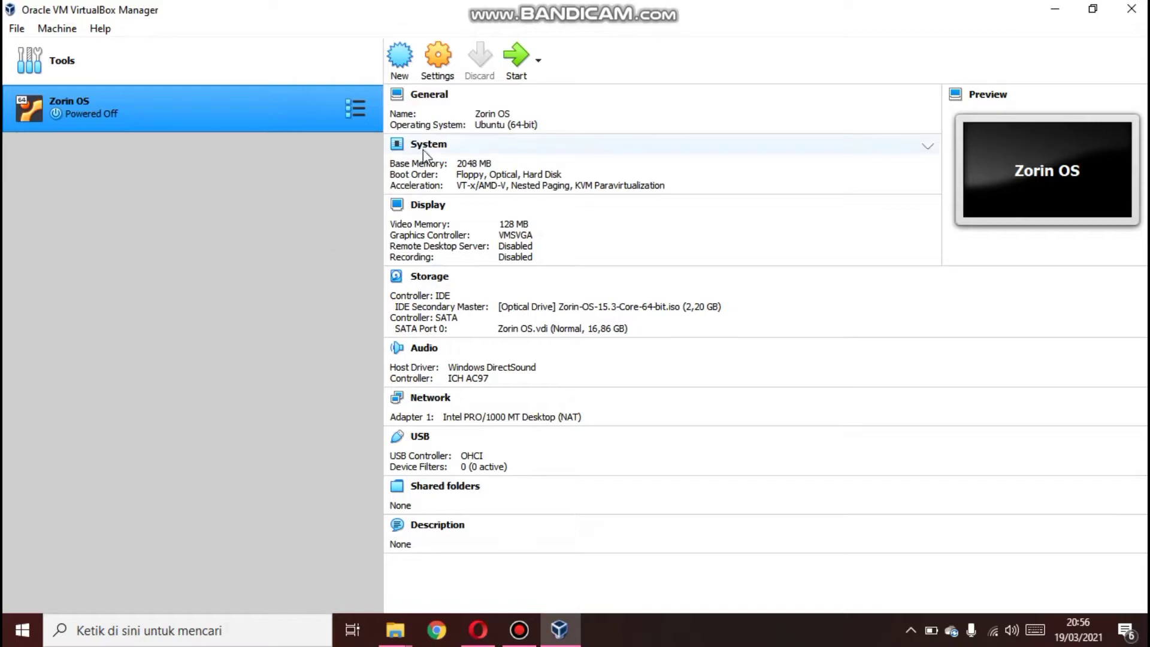
Start the Zorin OS machine and boot the Try or Install Zorin OS entry
click(519, 76)
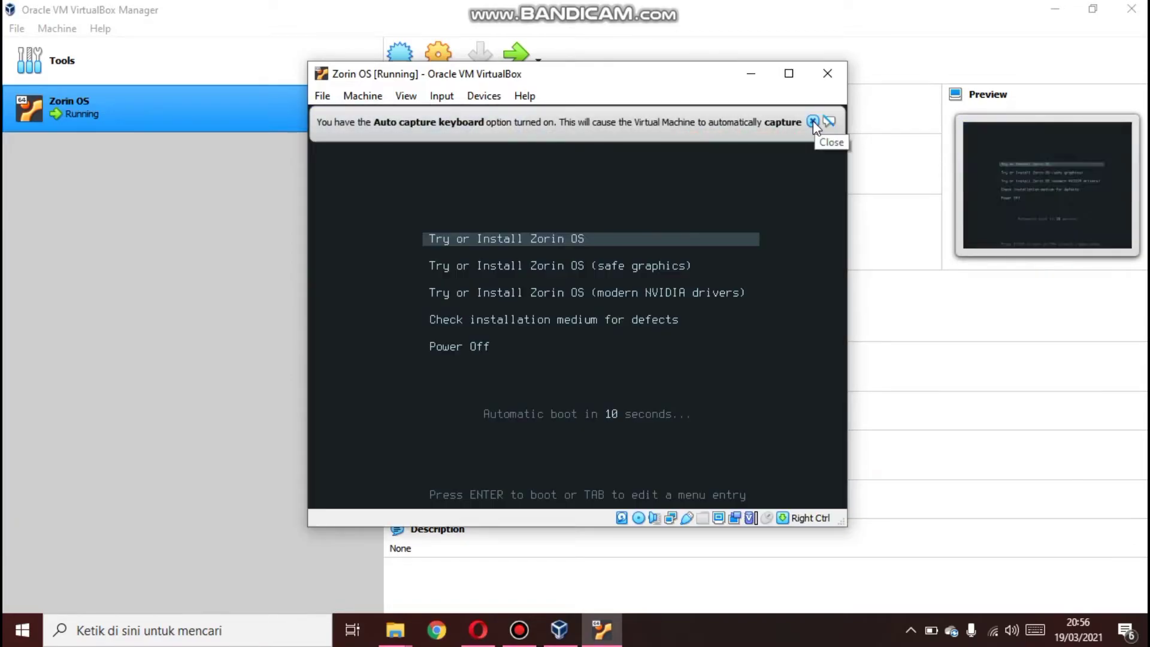
click(814, 122)
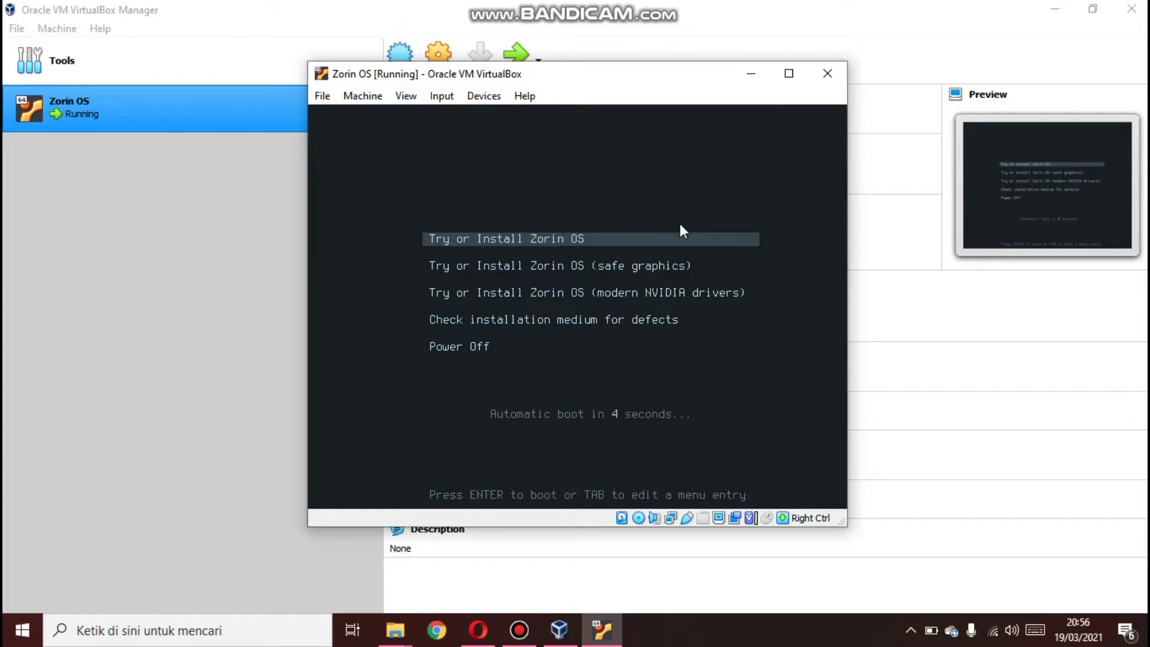
key(Down)
key(Up)
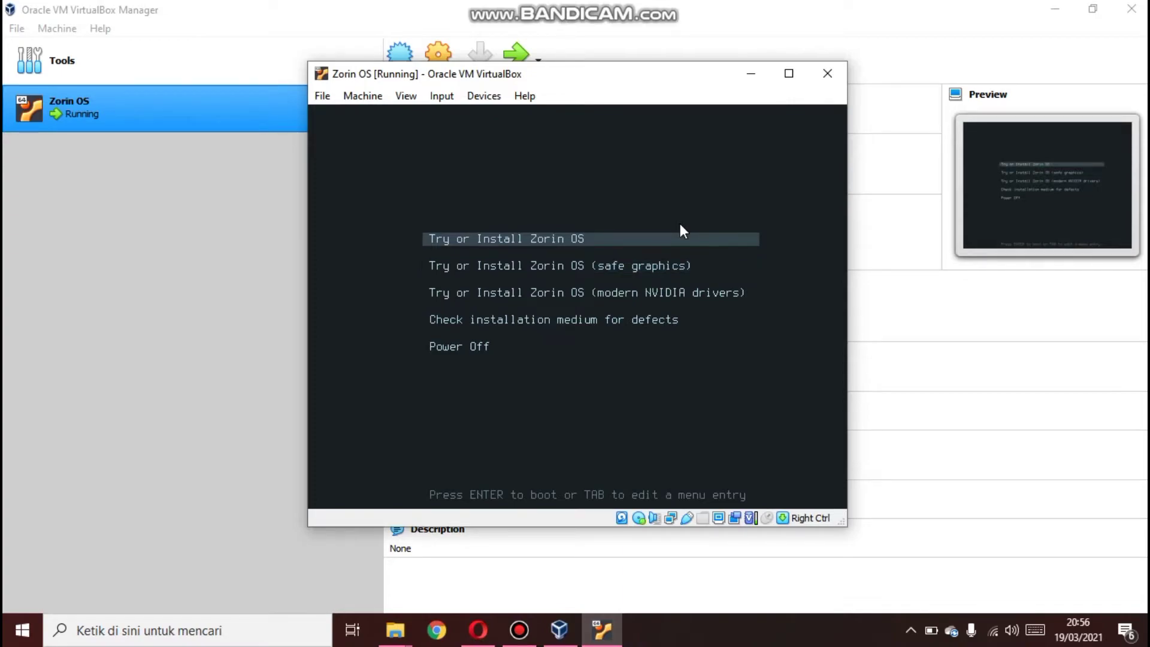
key(Return)
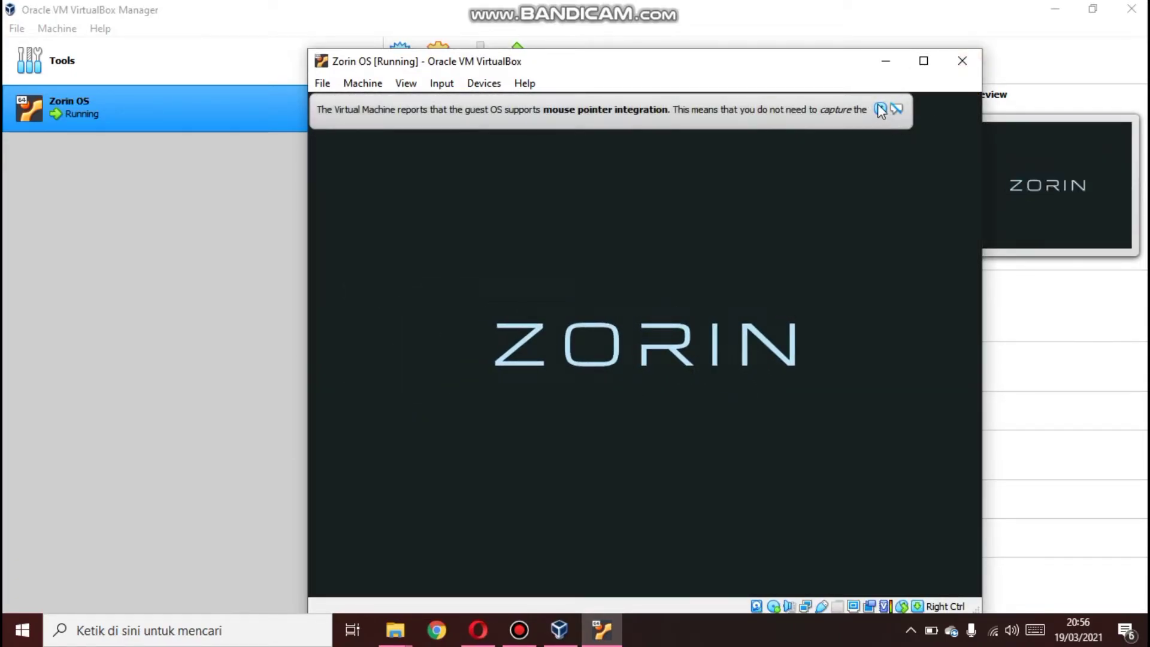
Keep English as the language and choose Install Zorin OS
click(879, 108)
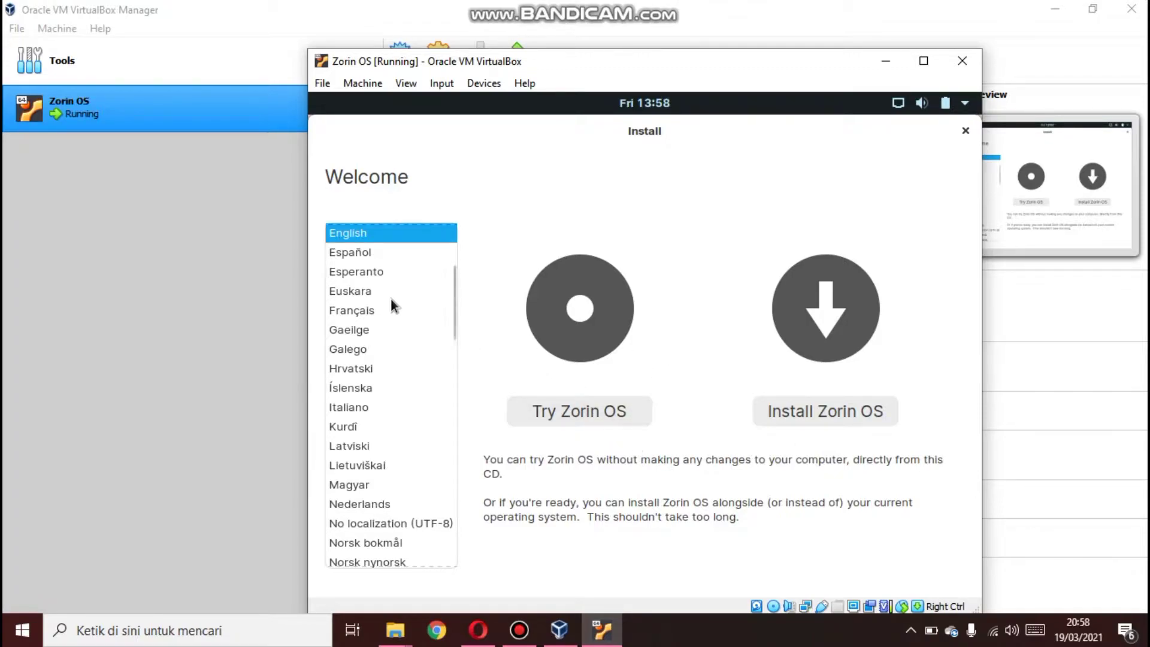
drag(454, 308, 449, 282)
scroll(446, 285, down, 1)
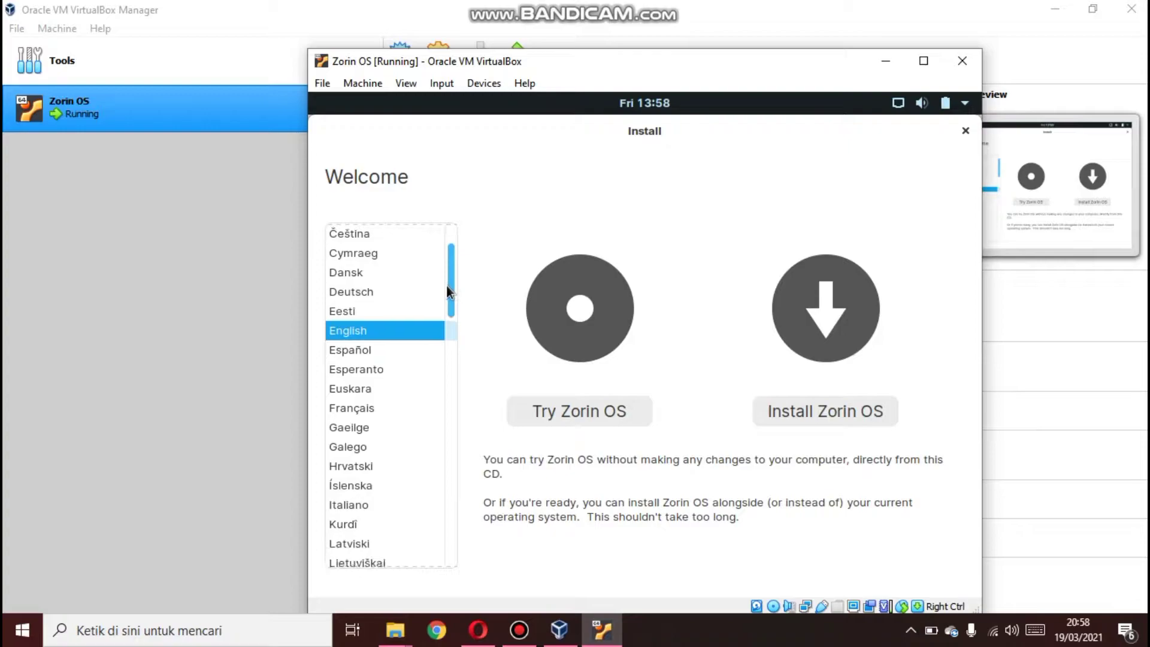
click(800, 420)
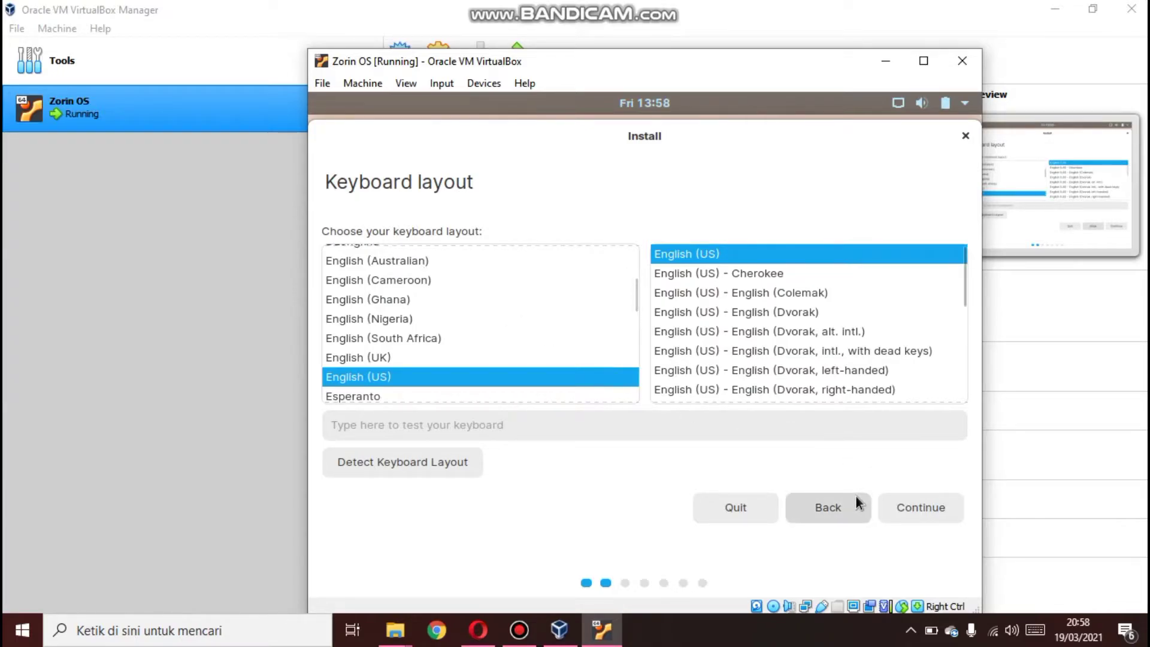
Accept the English (US) keyboard layout and the default updates and other software options
click(901, 506)
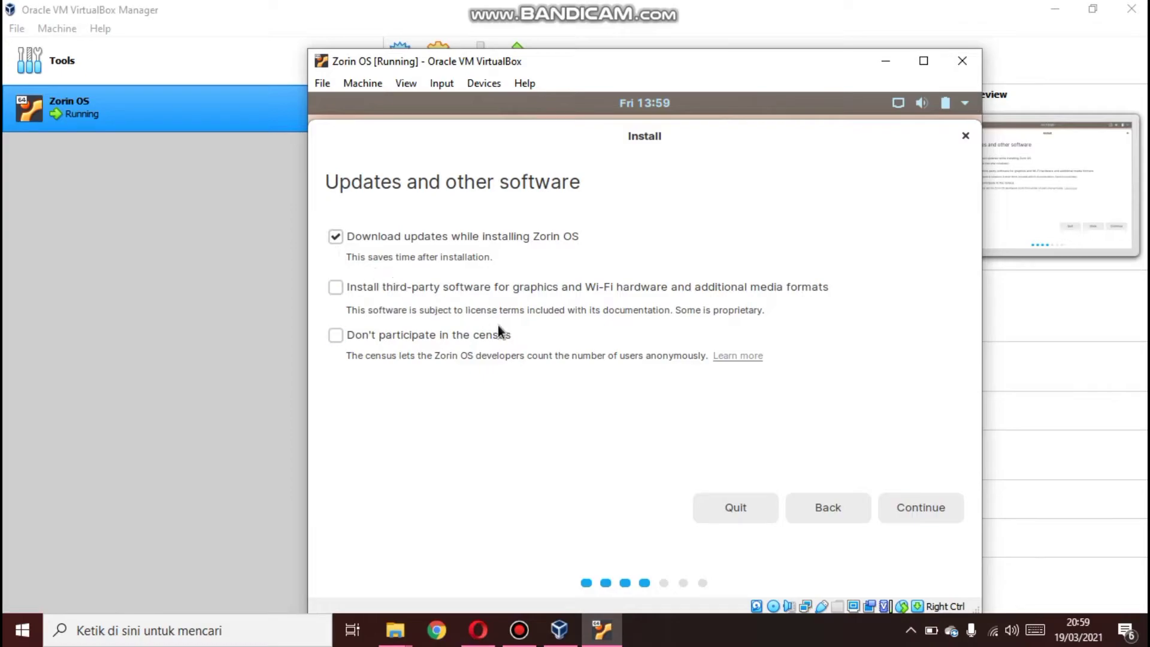
click(911, 498)
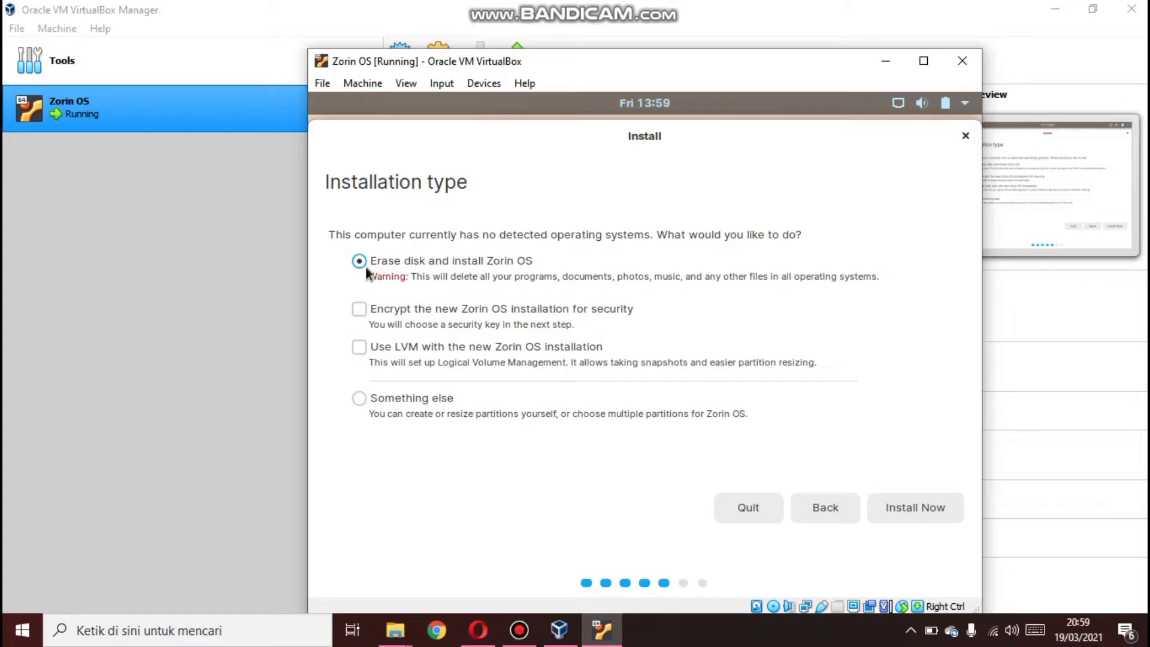
Choose Erase disk and install Zorin OS, install now, and confirm writing the changes to disk
click(893, 502)
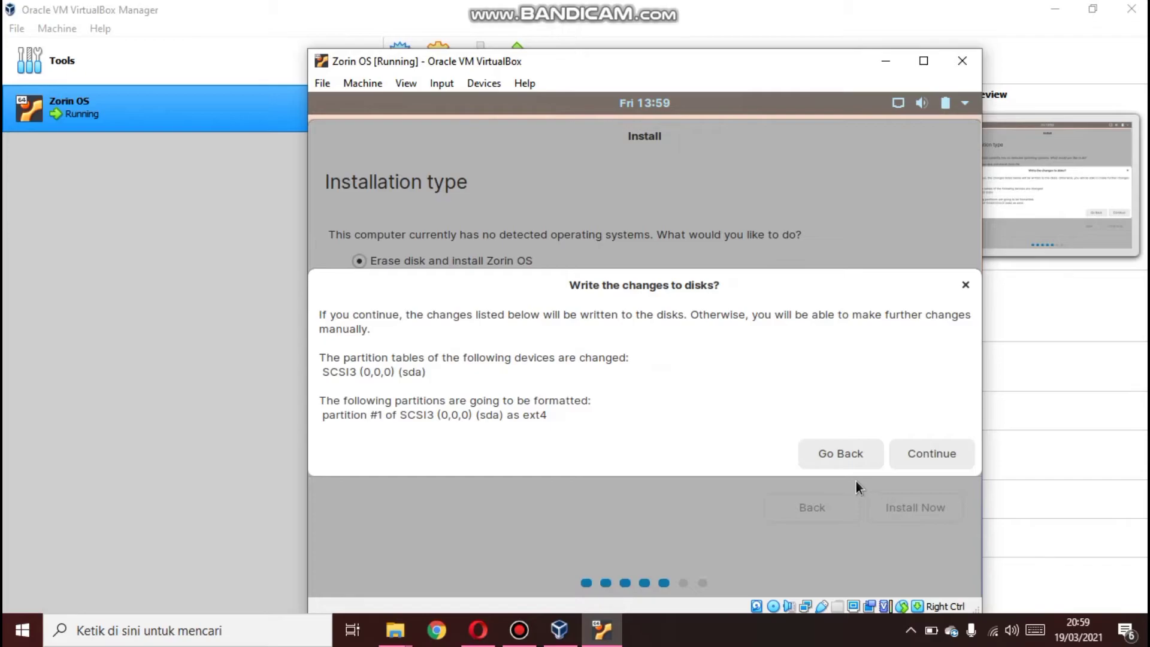
click(923, 456)
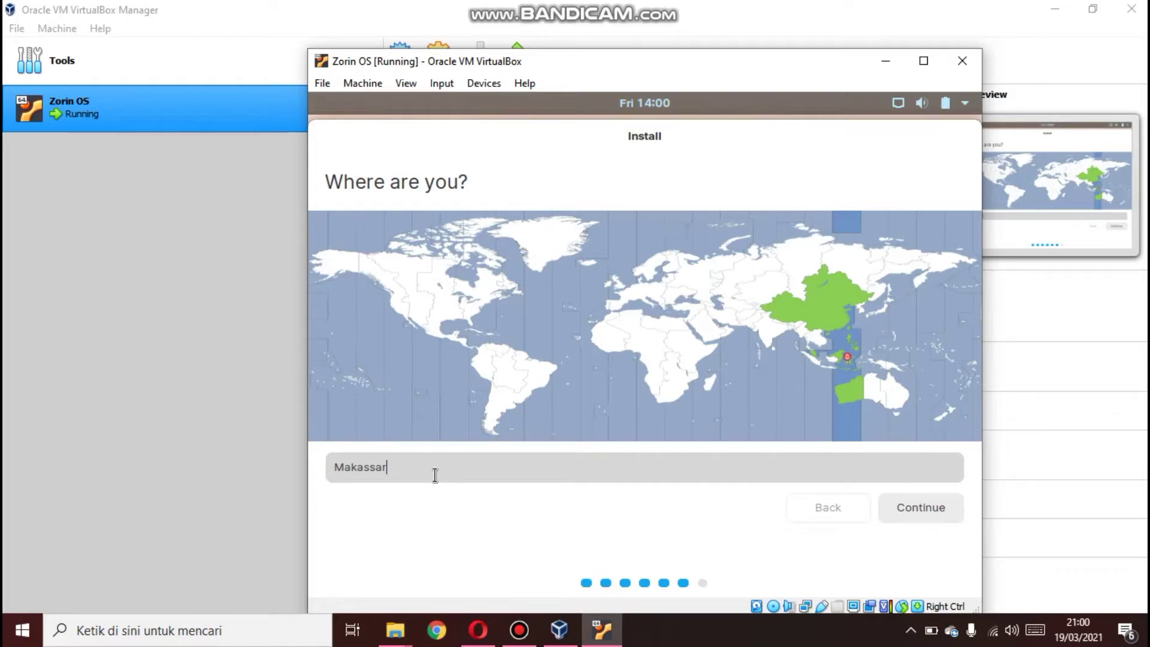
Set the location to Gorontalo (Gorontalo, Indonesia) and continue
key(BackSpace)
key(BackSpace)
key(BackSpace)
key(BackSpace)
key(BackSpace)
key(BackSpace)
key(BackSpace)
key(BackSpace)
text(Go)
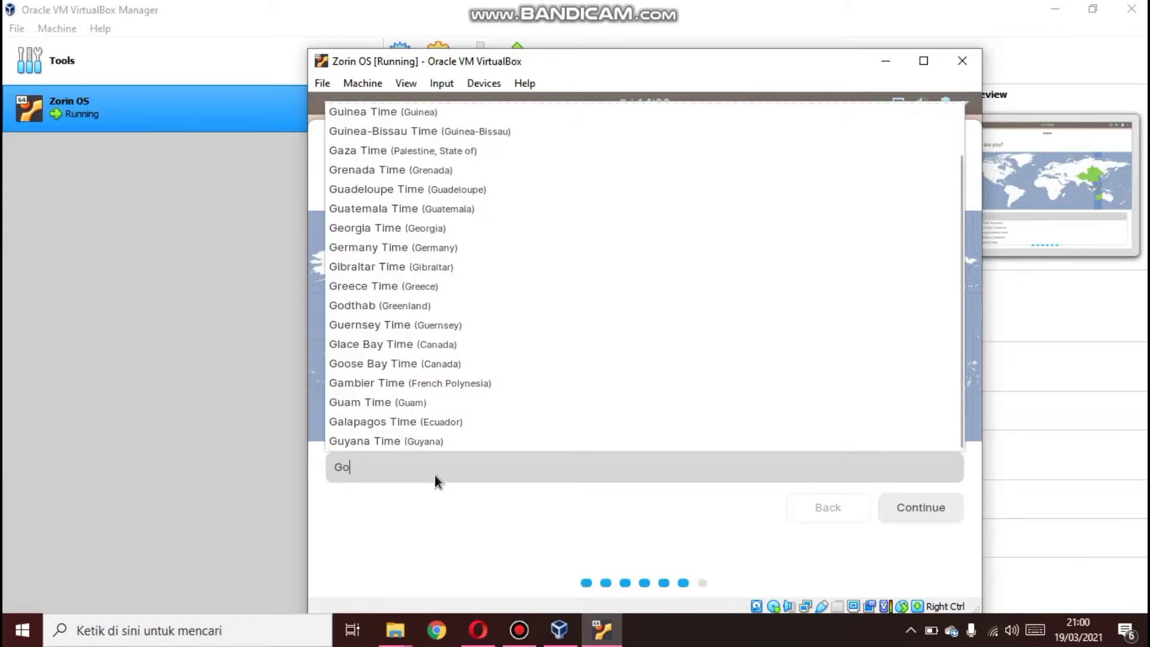
text(ro)
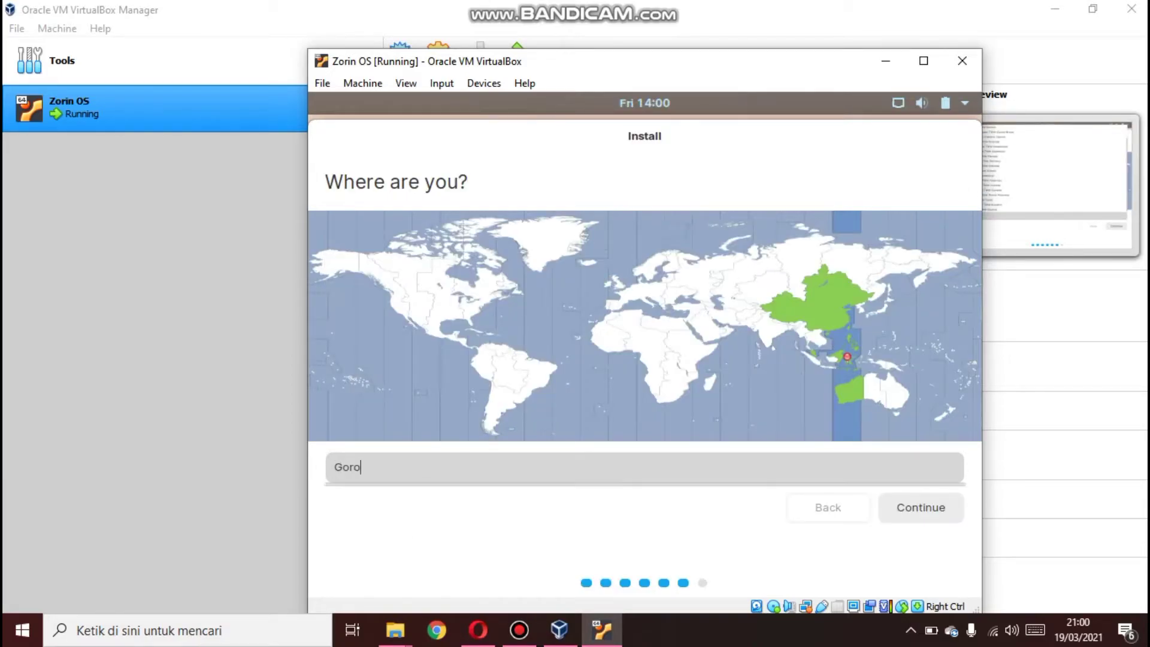
text(ntalo)
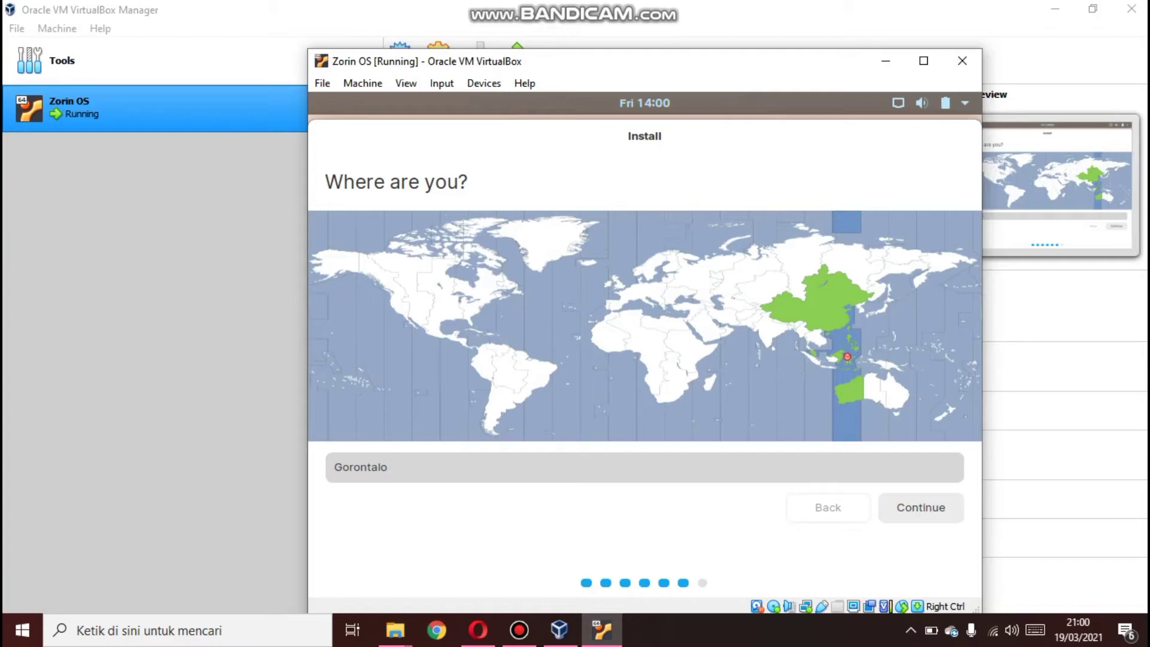
key(BackSpace)
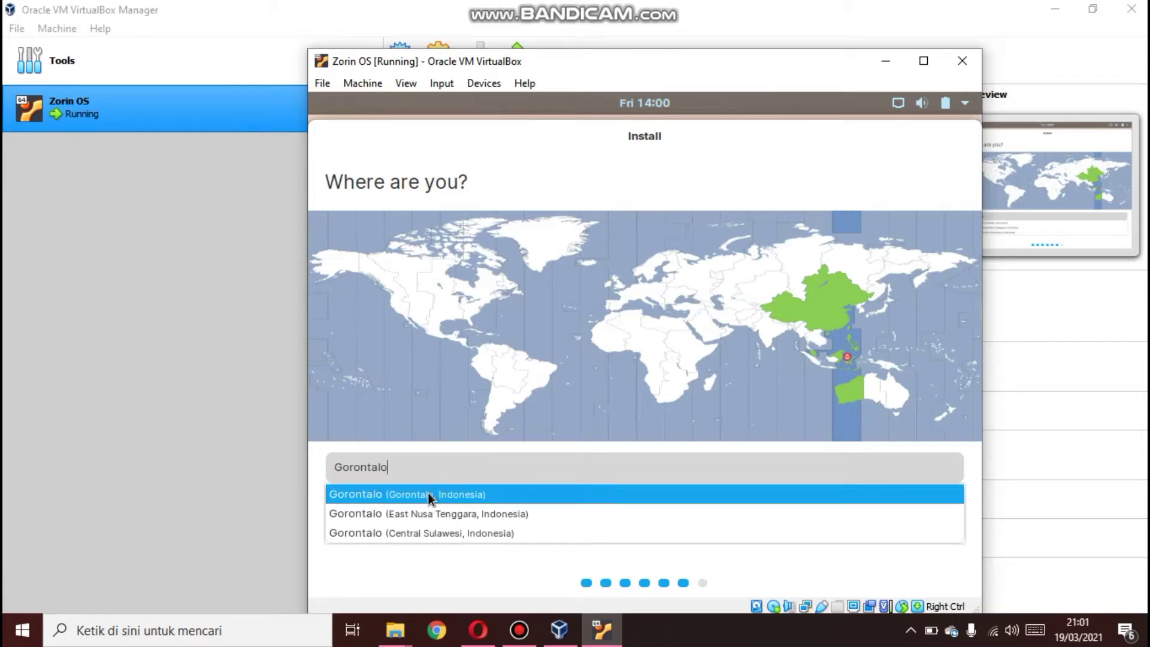
click(428, 492)
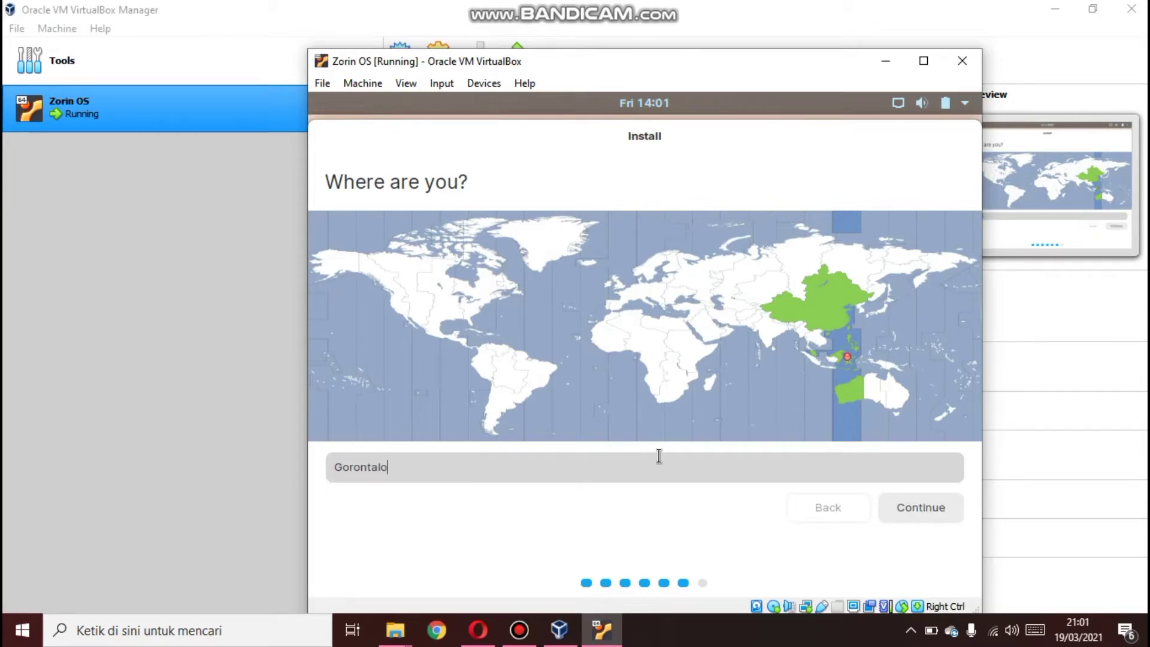
click(896, 505)
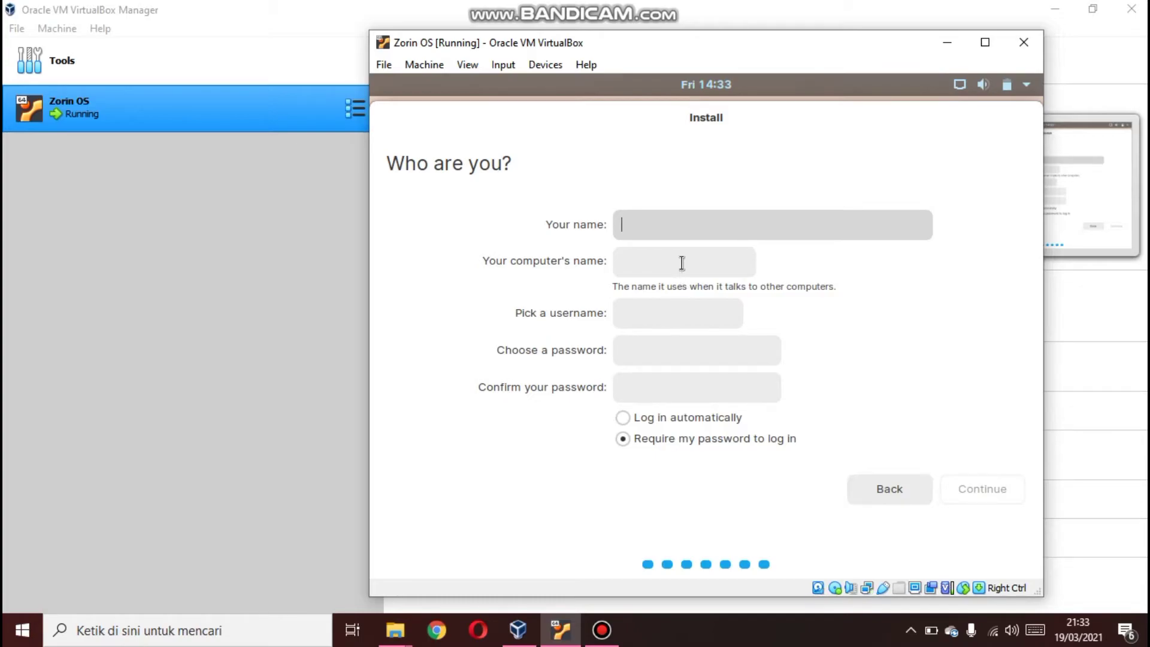
Enter the user's full name in the account setup form
text(l)
text(rwant)
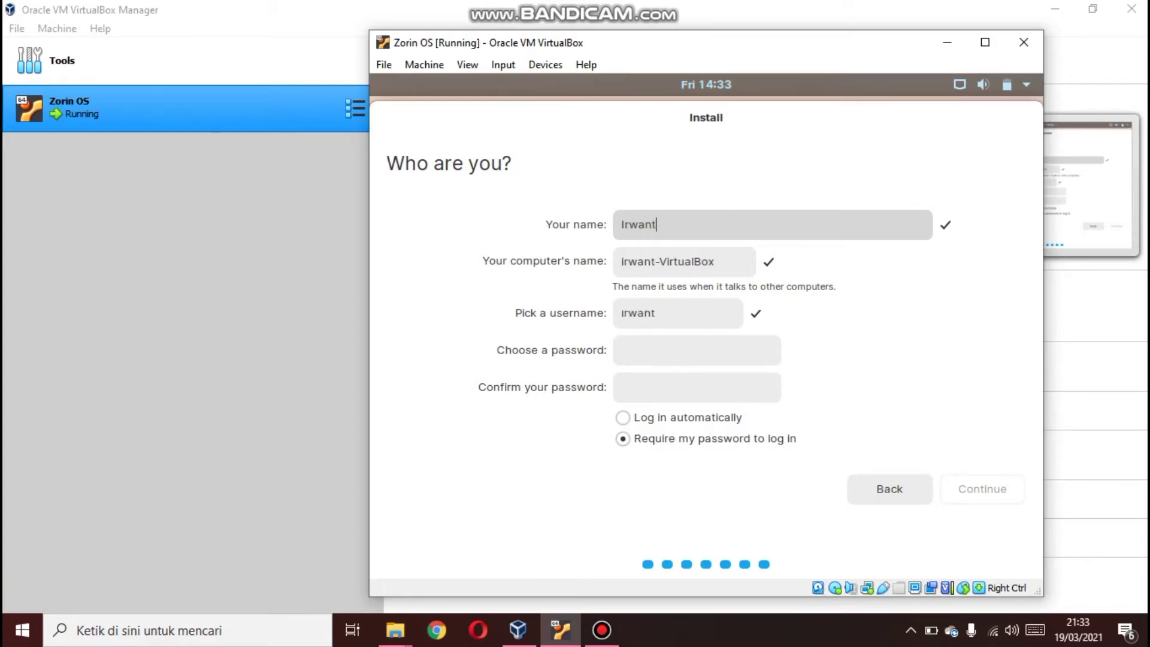
text(o Is. Tomu)
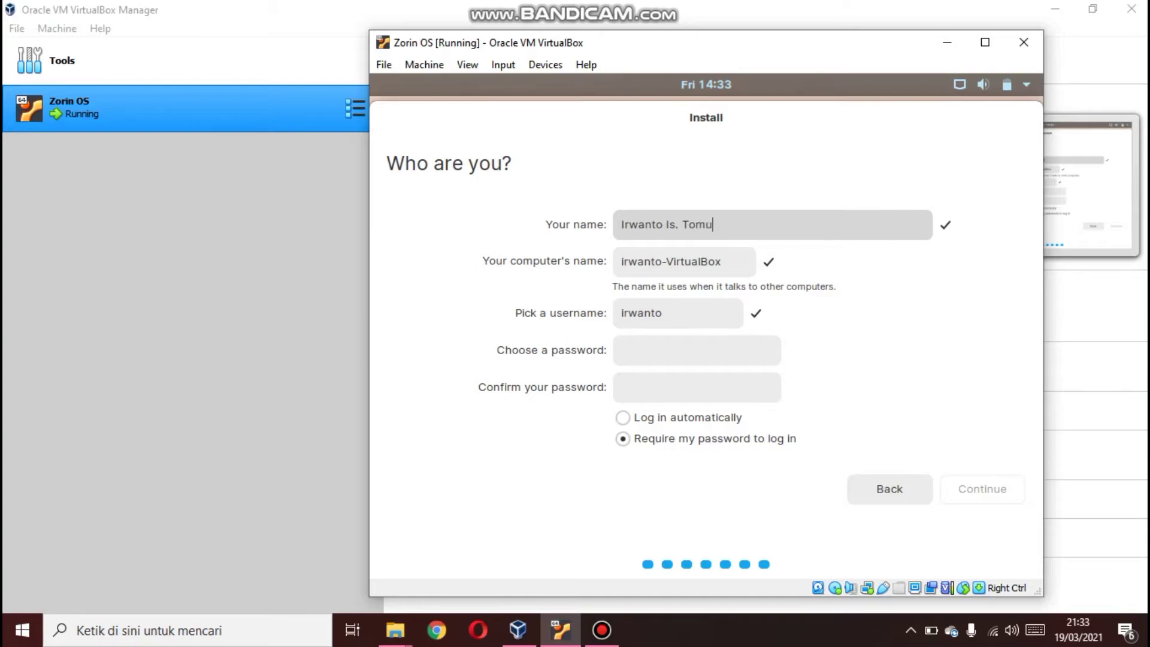
click(675, 303)
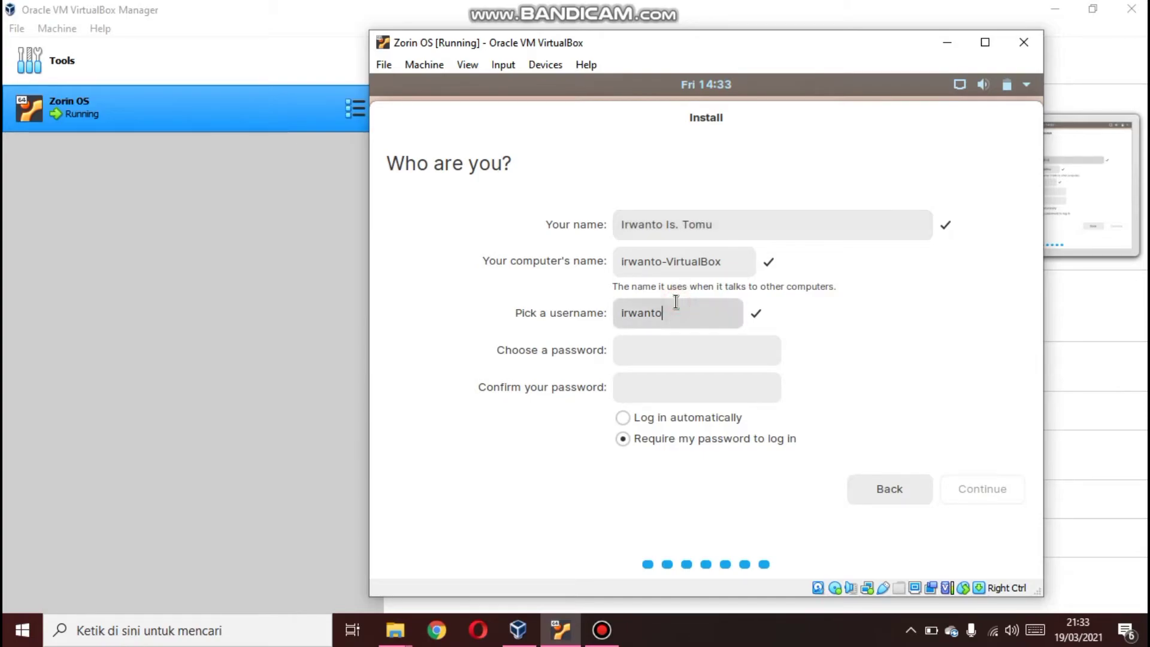
Choose the account password and confirm it
click(642, 354)
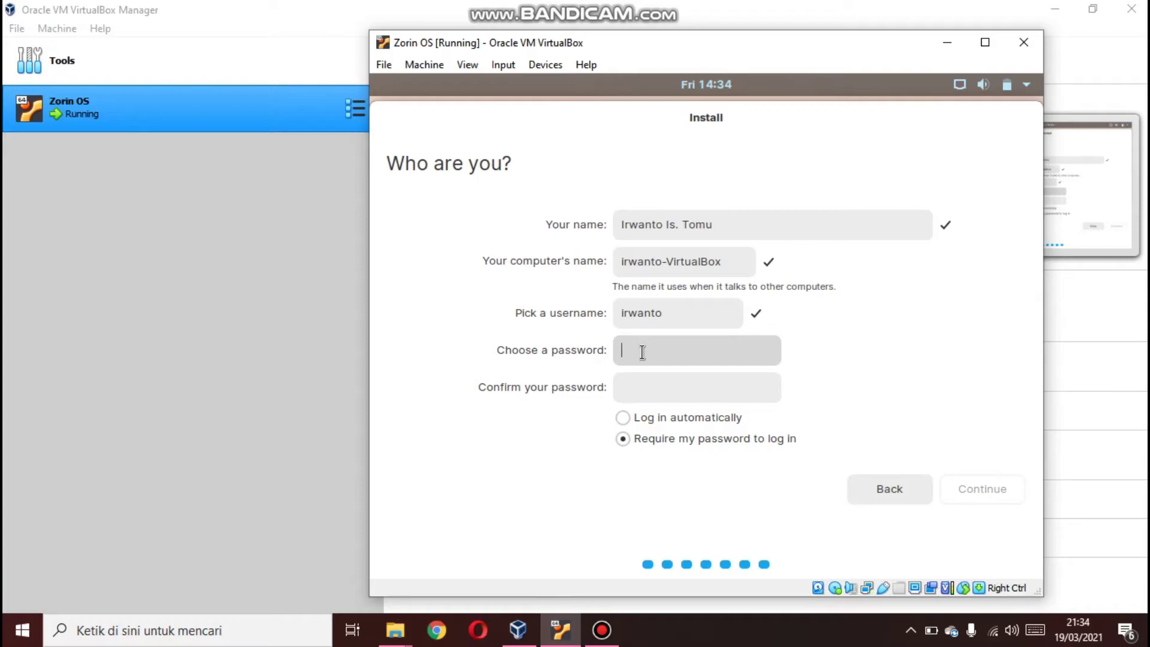
text(1234567)
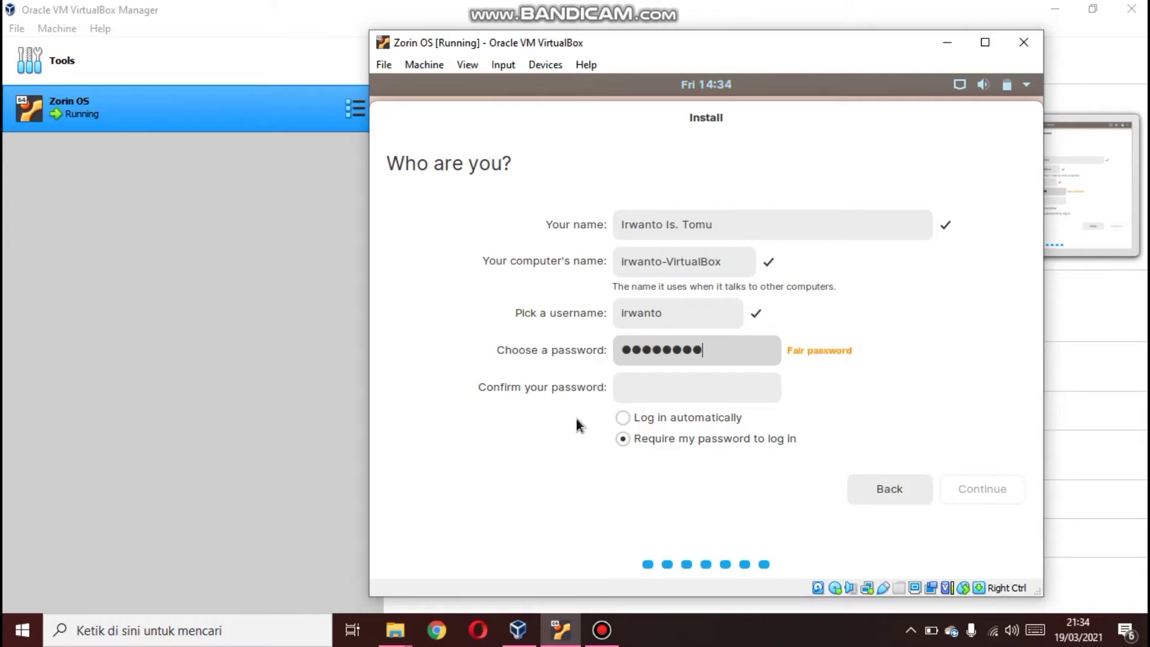
click(639, 388)
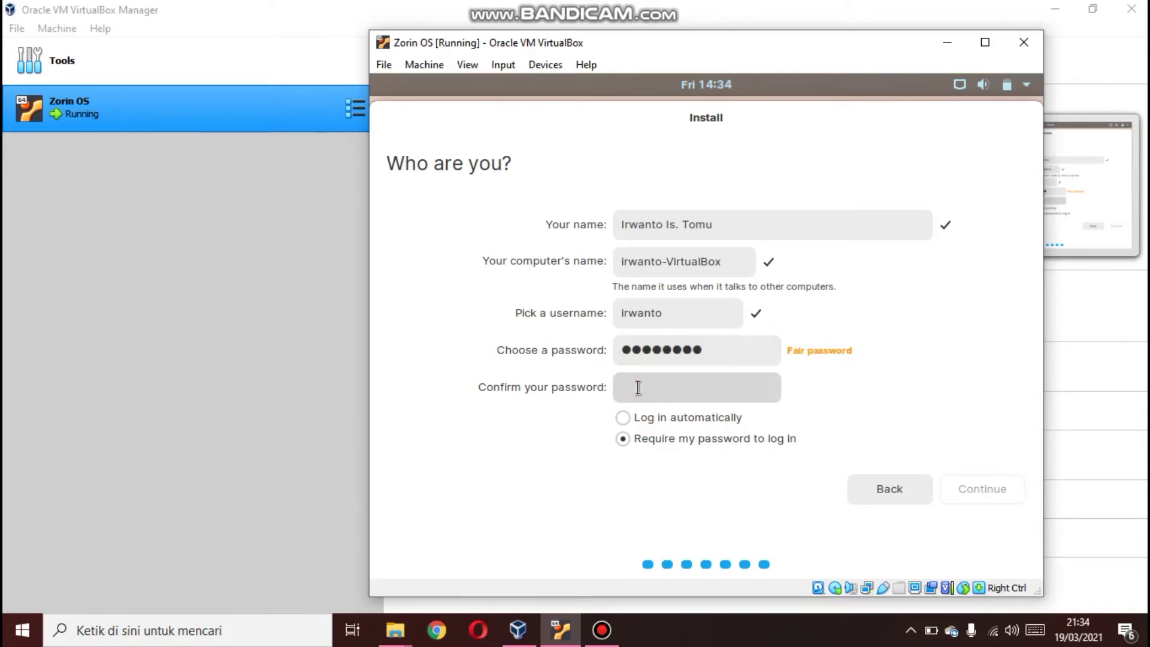
text(********)
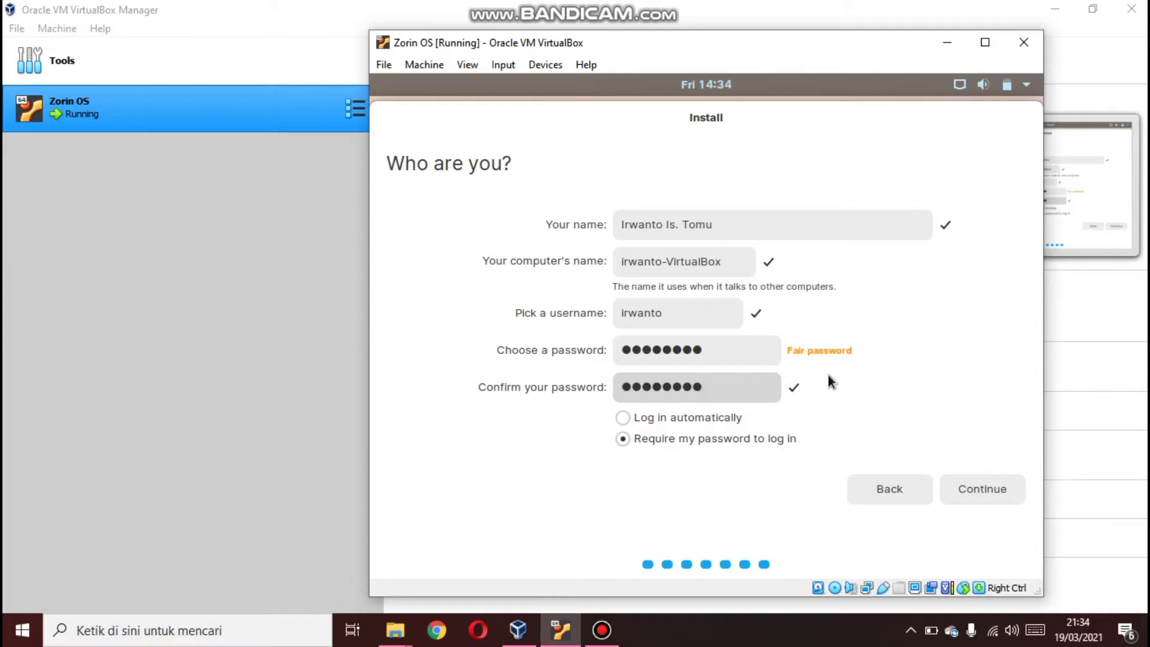
Keep Require my password to log in selected and continue the installation
click(703, 419)
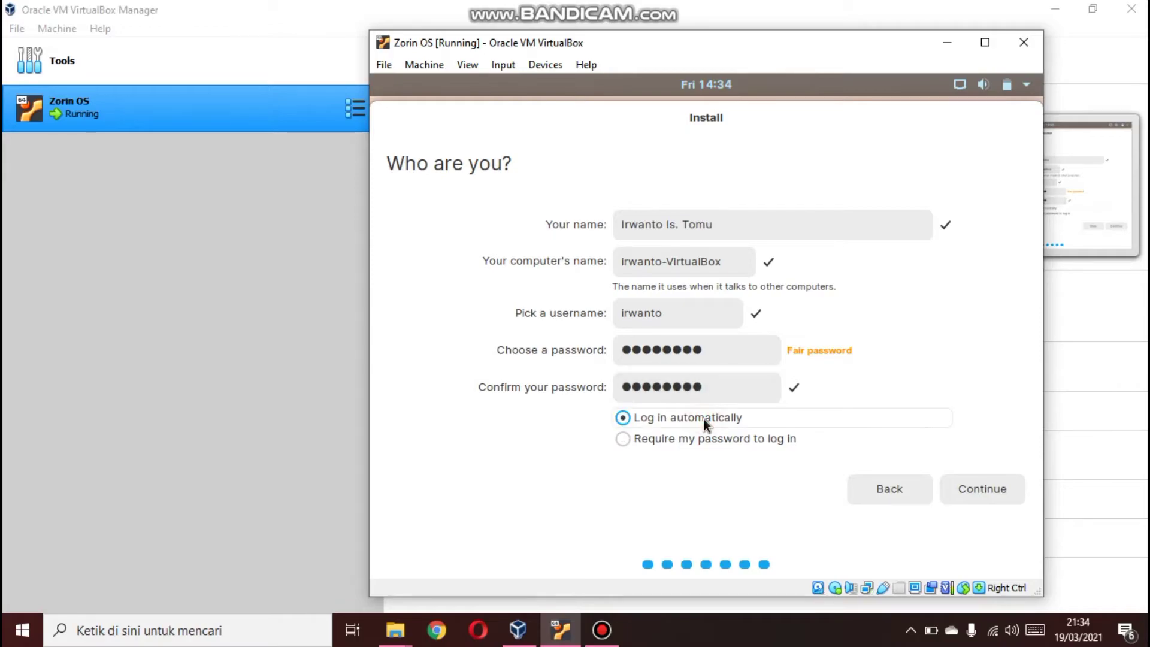
click(689, 440)
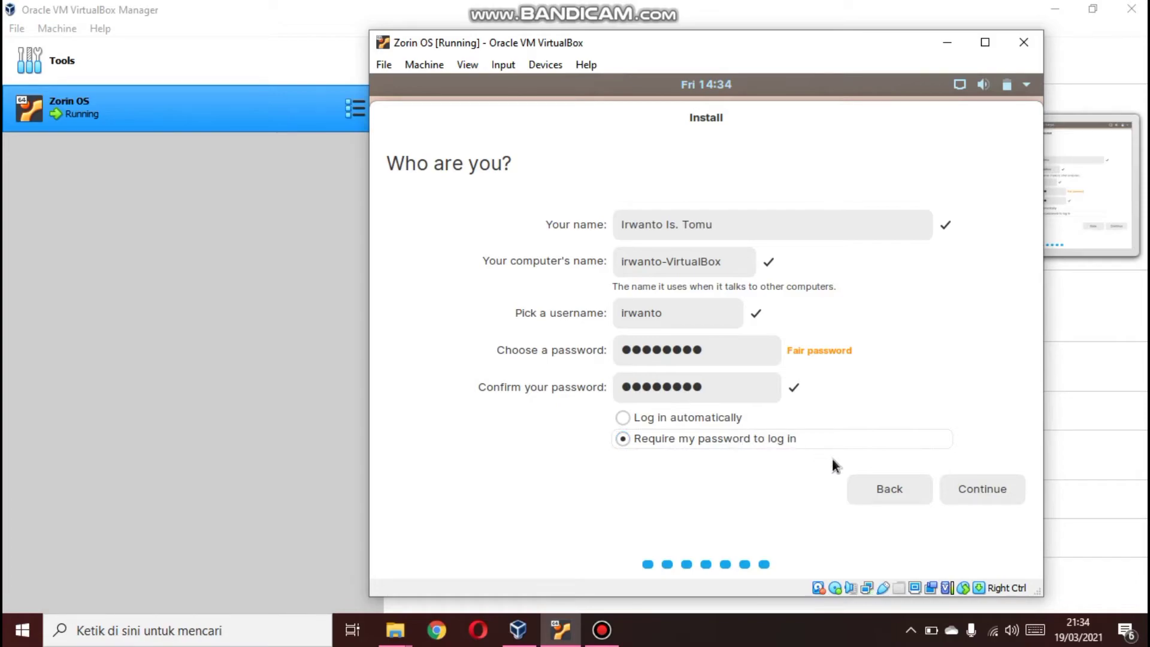
click(973, 493)
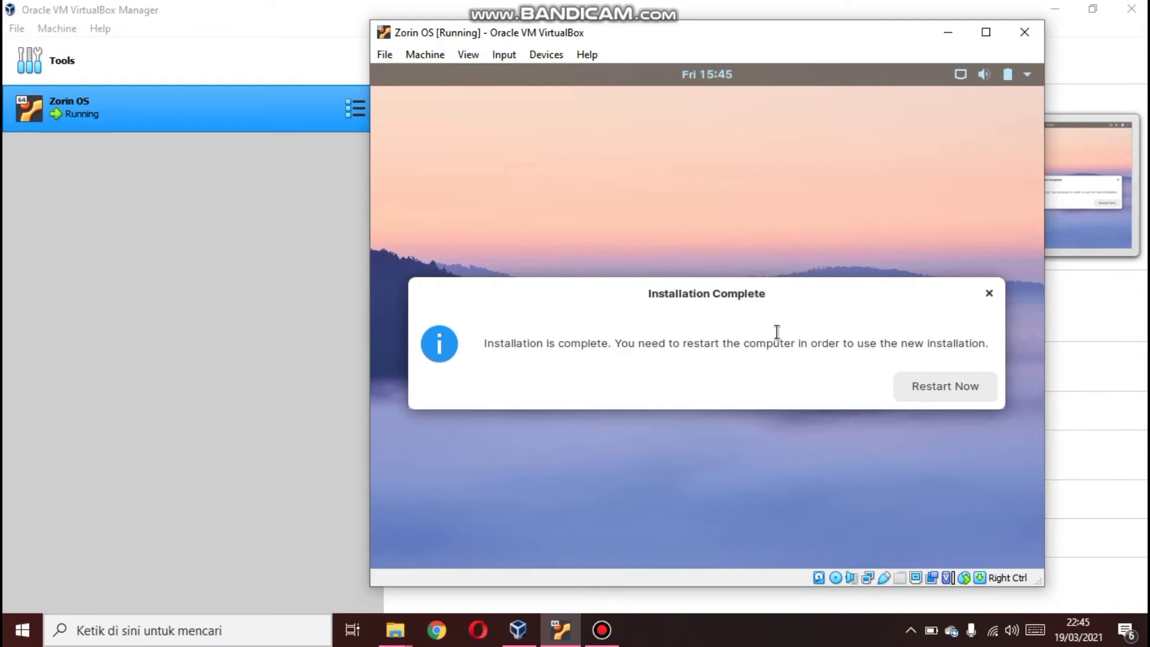
Restart into the new installation and sign in to the user account with its password
click(942, 391)
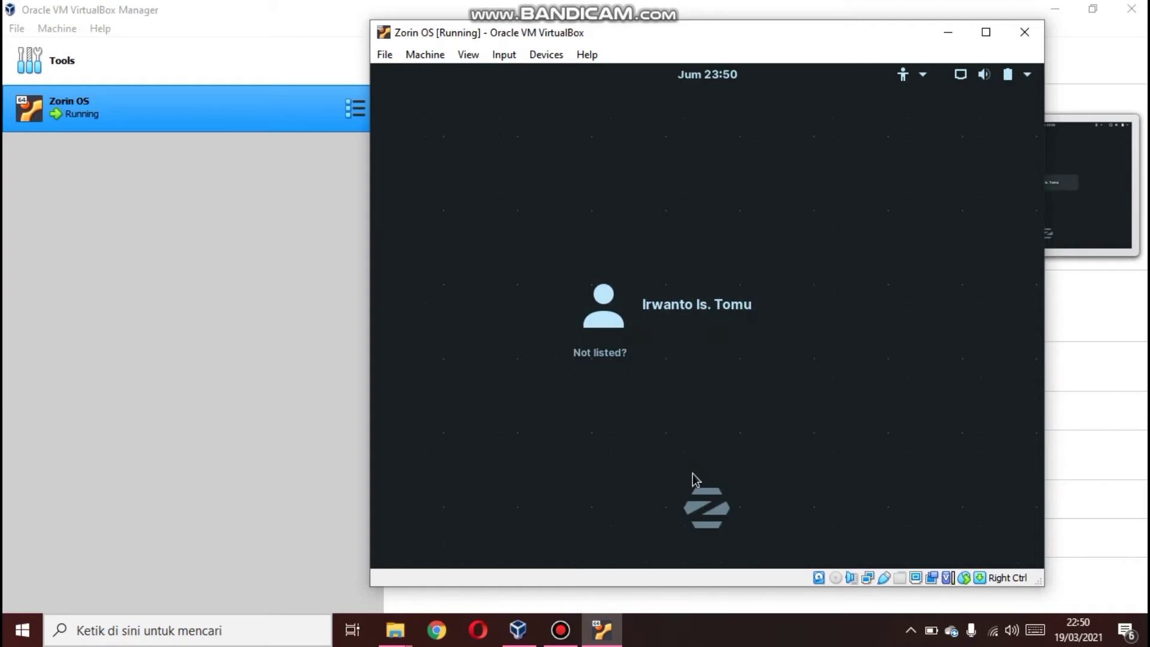
click(688, 307)
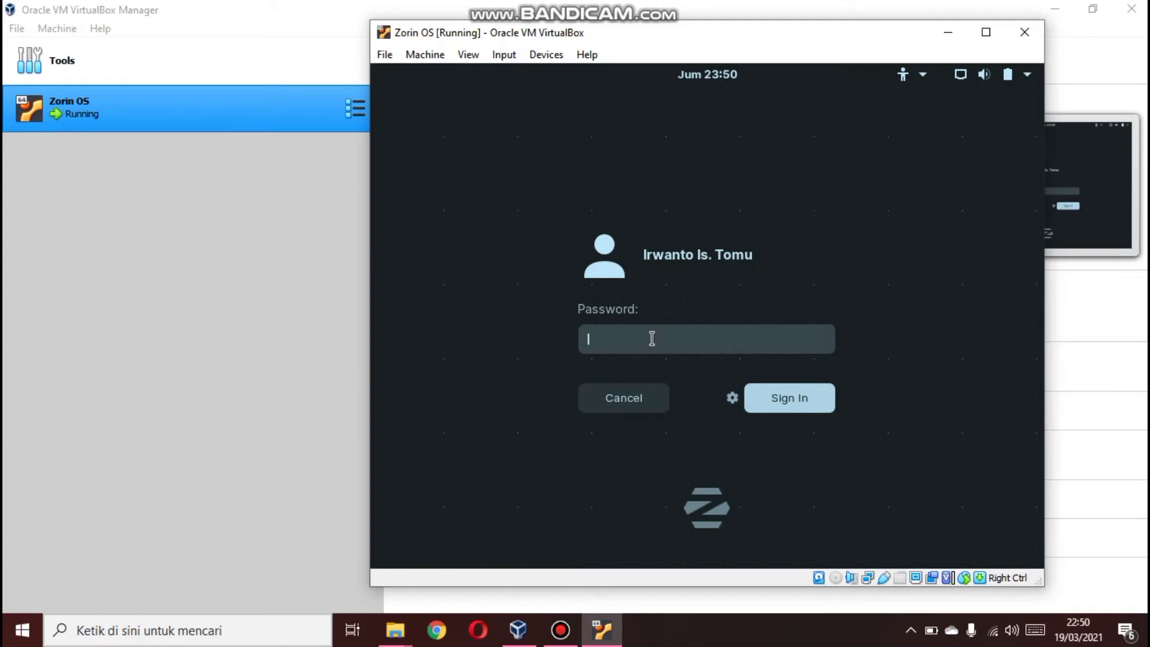
text(••••••••)
click(788, 398)
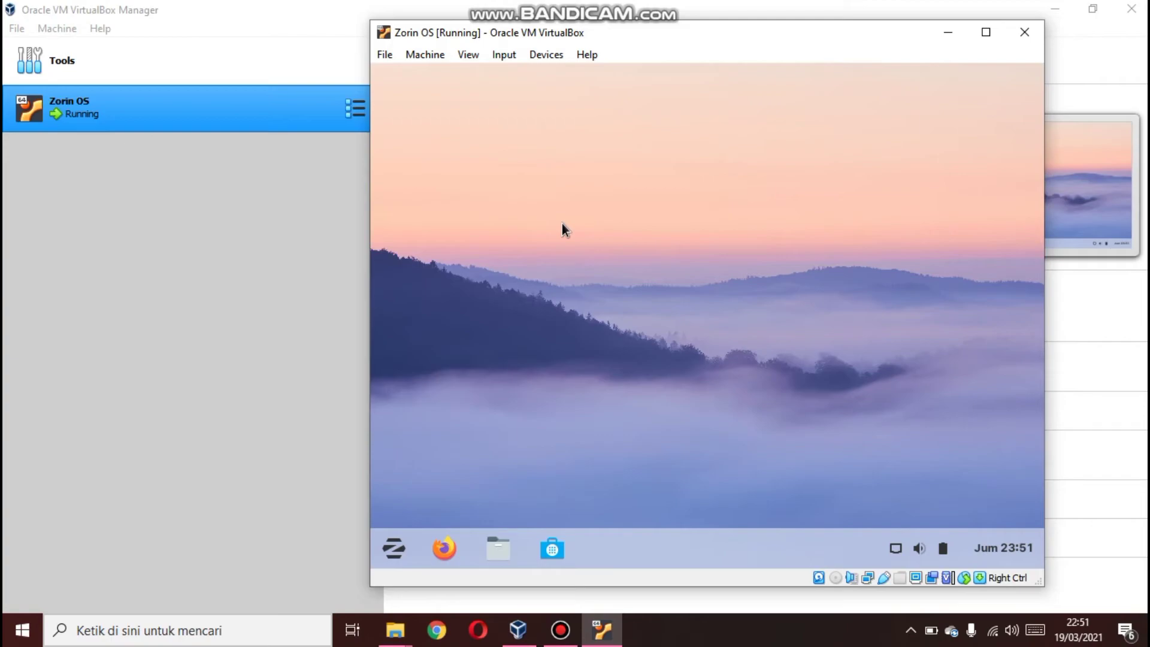
Open the Zorin application menu
click(394, 546)
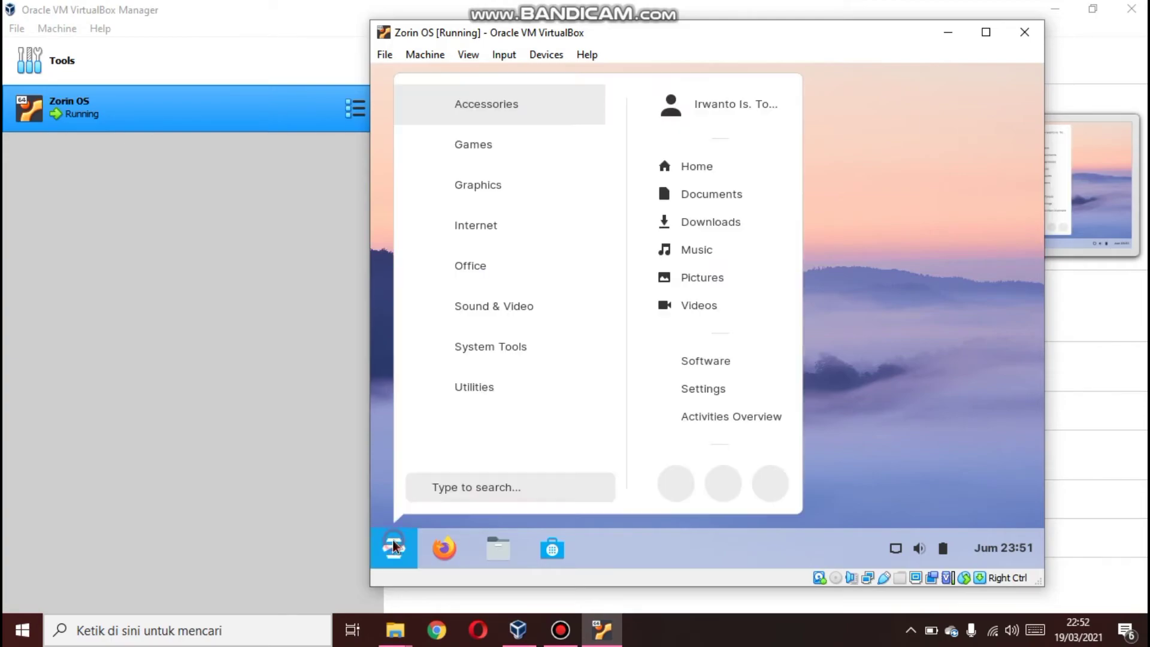
Change the display resolution in Settings to 1360 × 768 (16:9), keep the new setting and close Settings
click(700, 389)
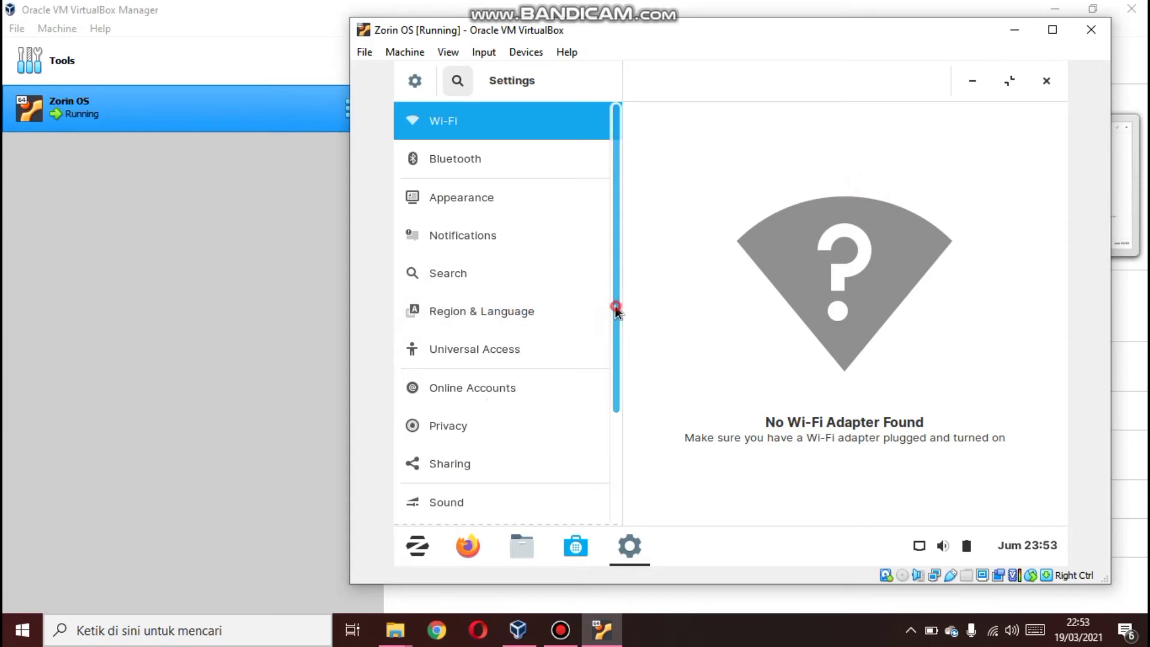
scroll(587, 429, down, 3)
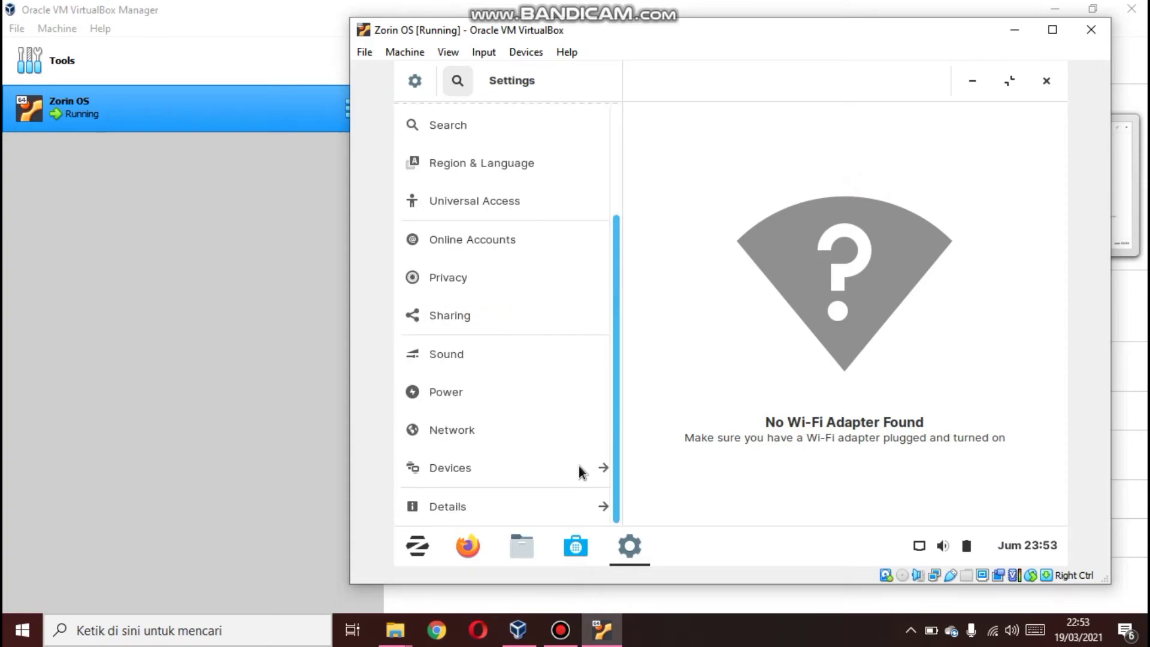
click(465, 470)
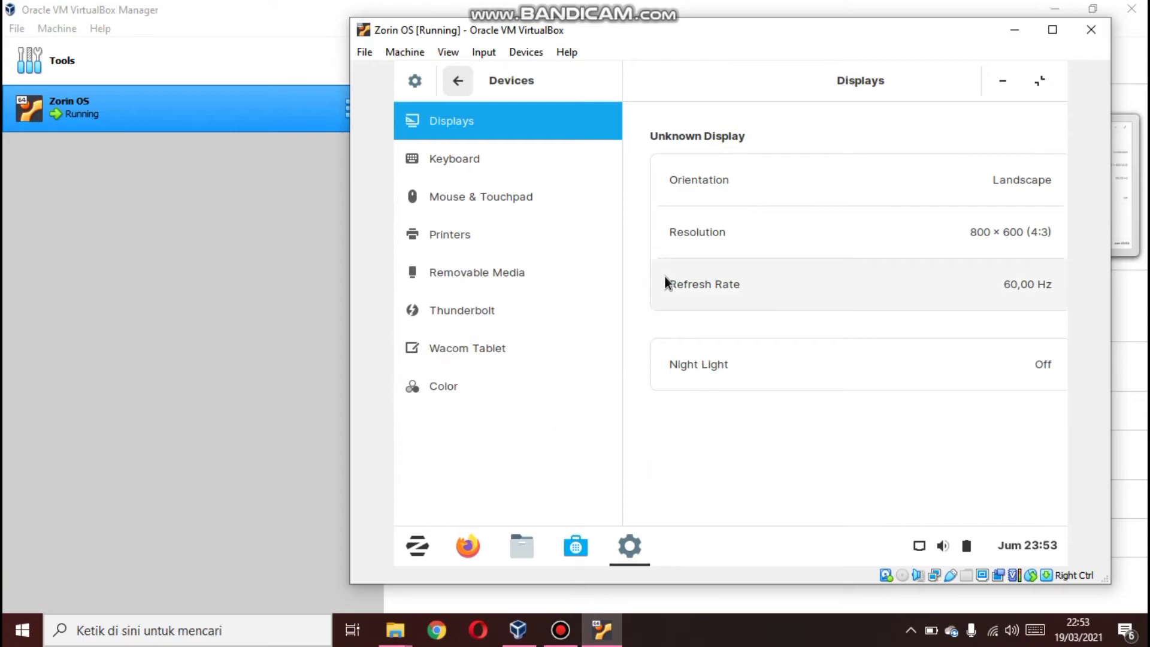
click(738, 225)
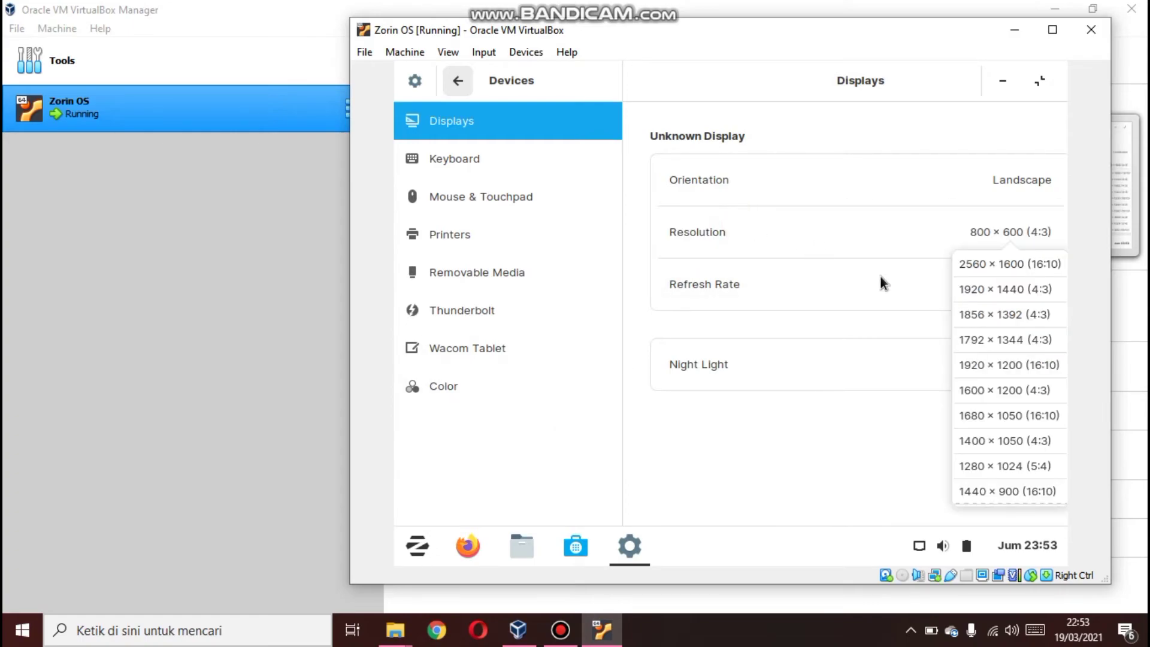
drag(1062, 303, 1045, 396)
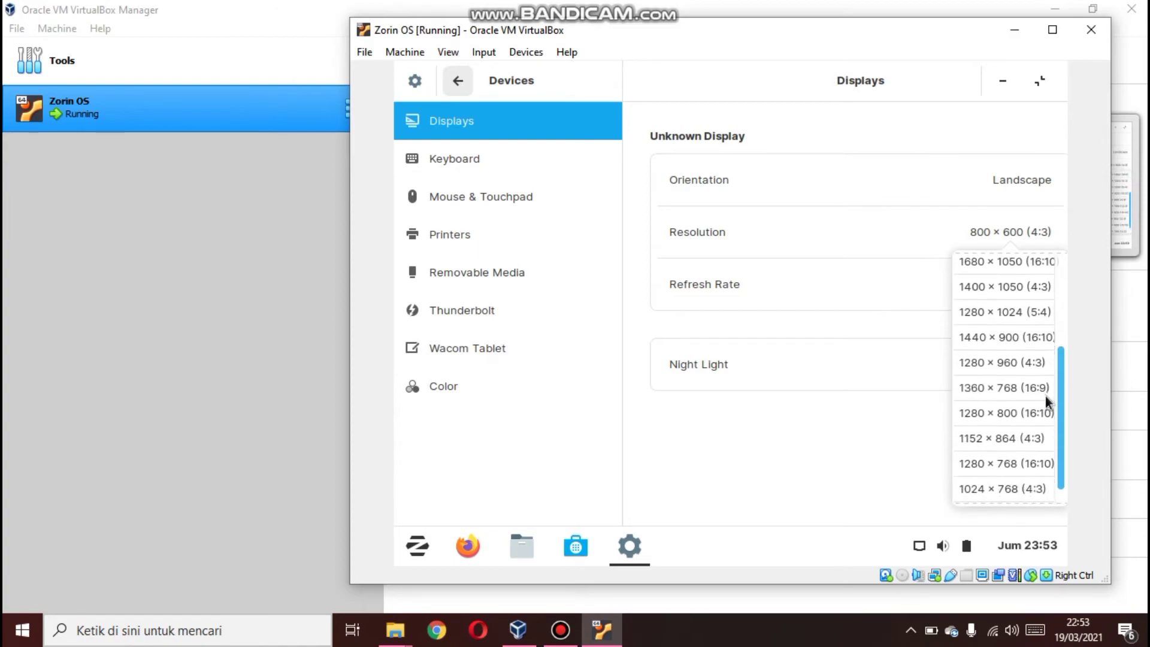
click(1011, 388)
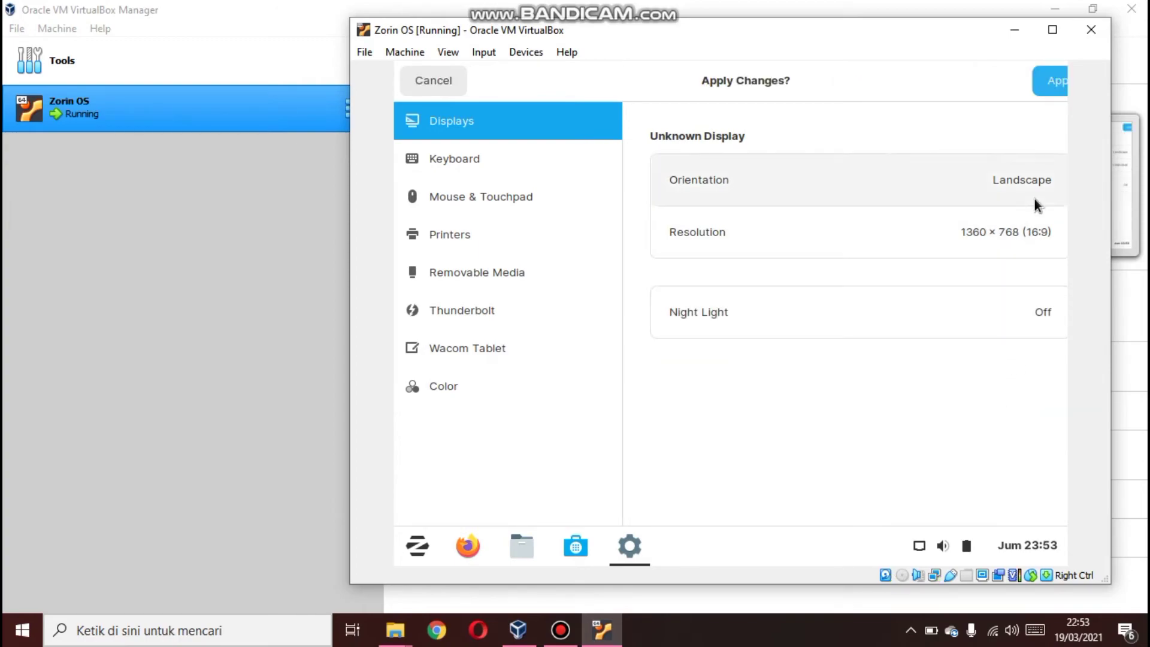
click(1044, 85)
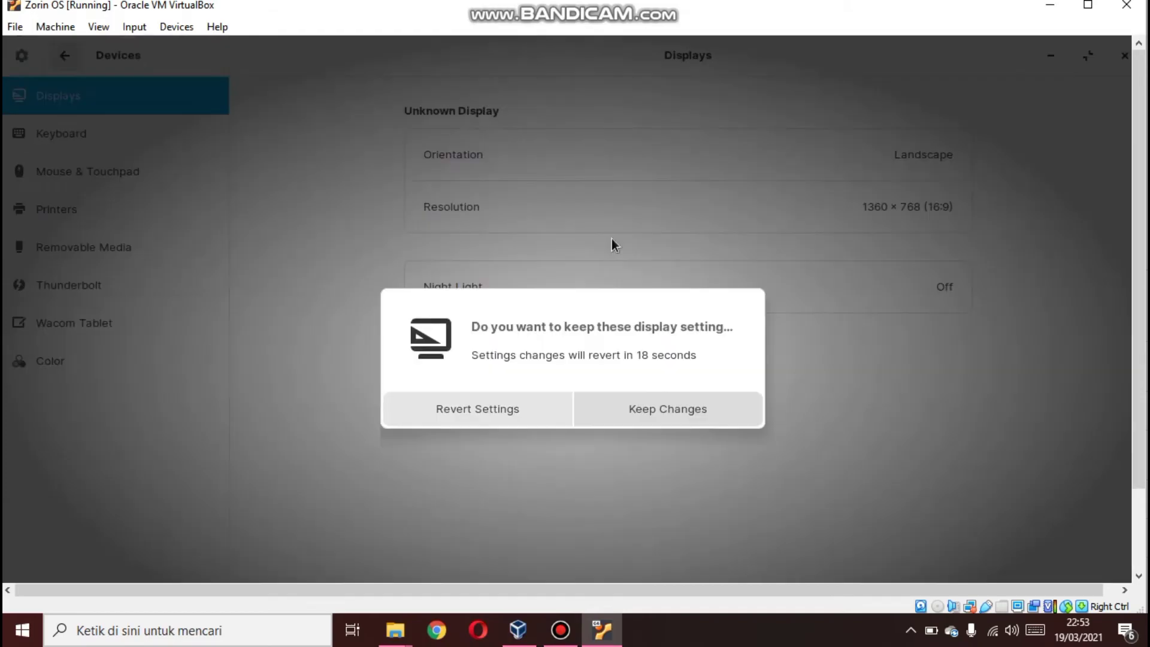
click(634, 408)
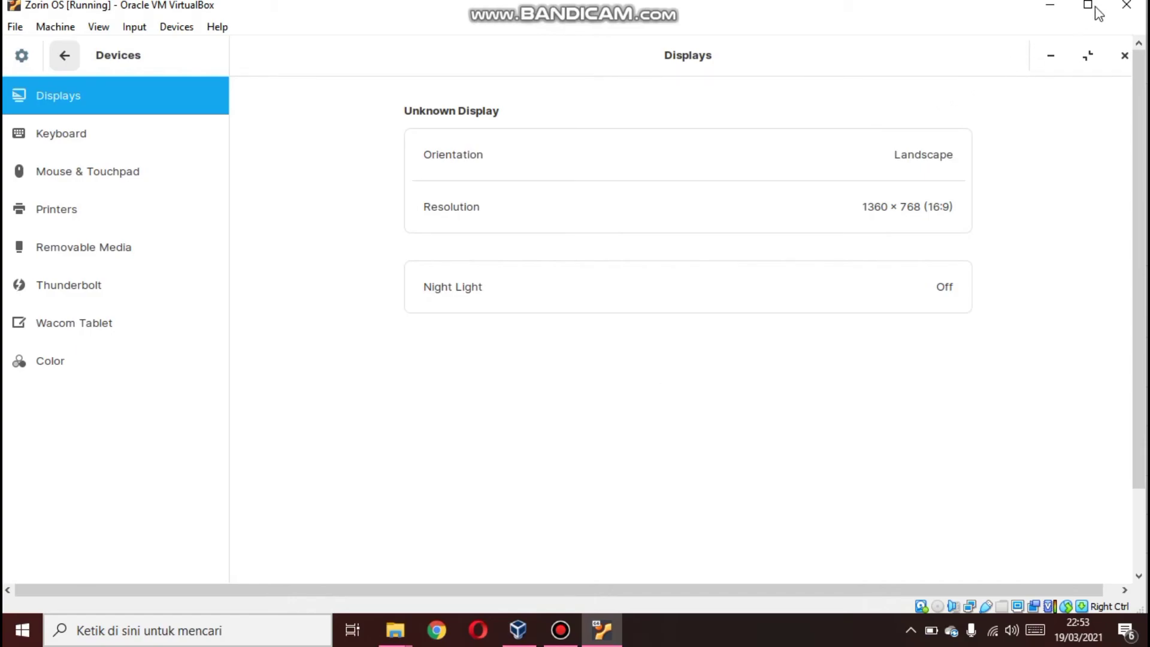
click(1124, 57)
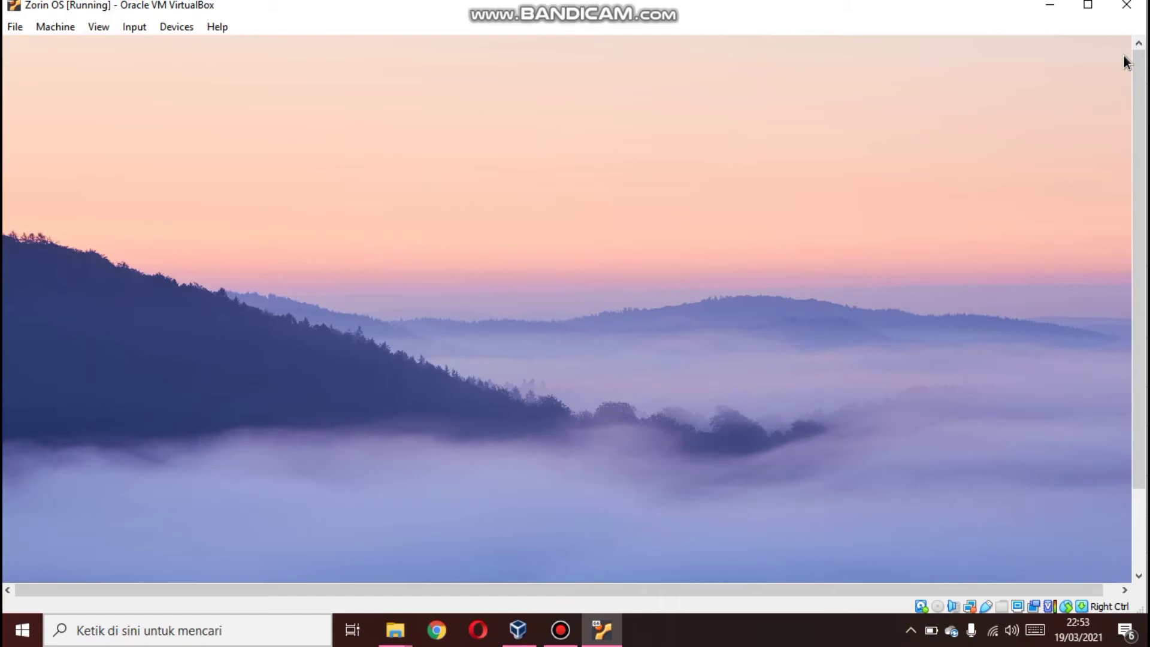
Browse the Accessories, Games and Internet categories of the application menu
drag(1138, 174, 1108, 272)
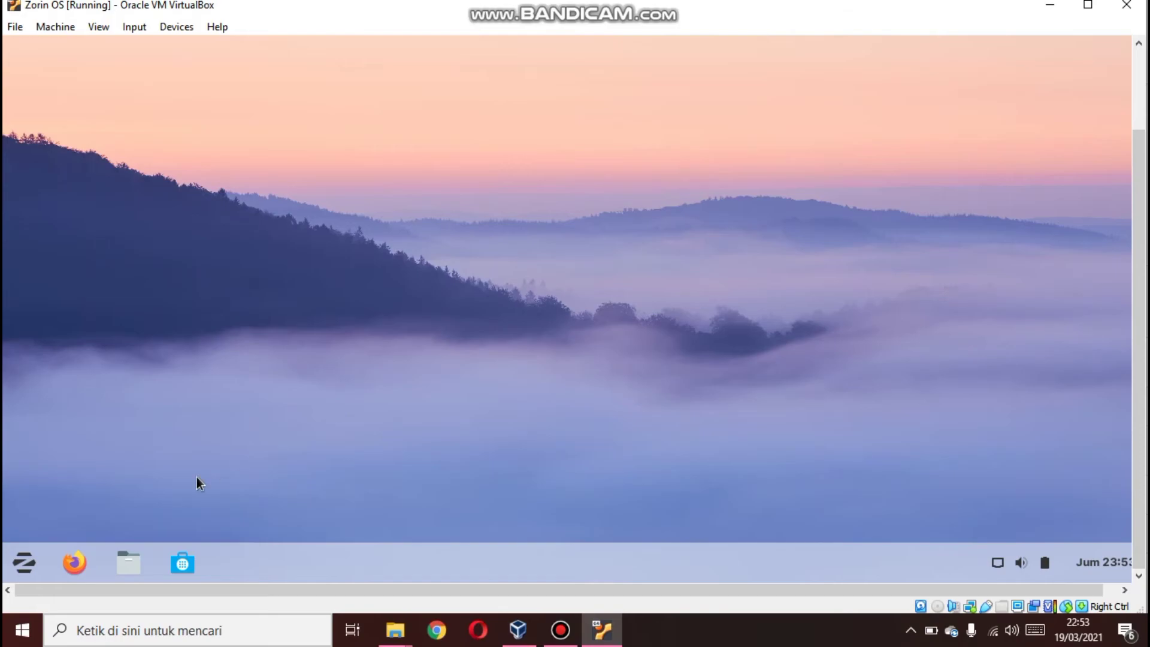
click(34, 559)
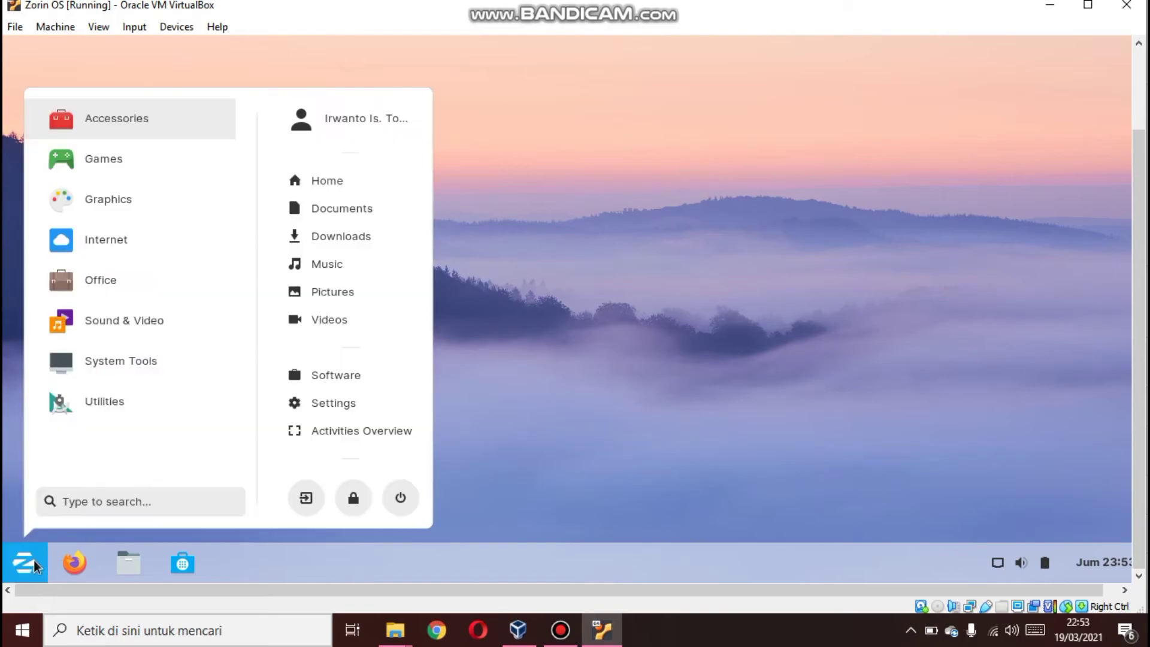
click(129, 123)
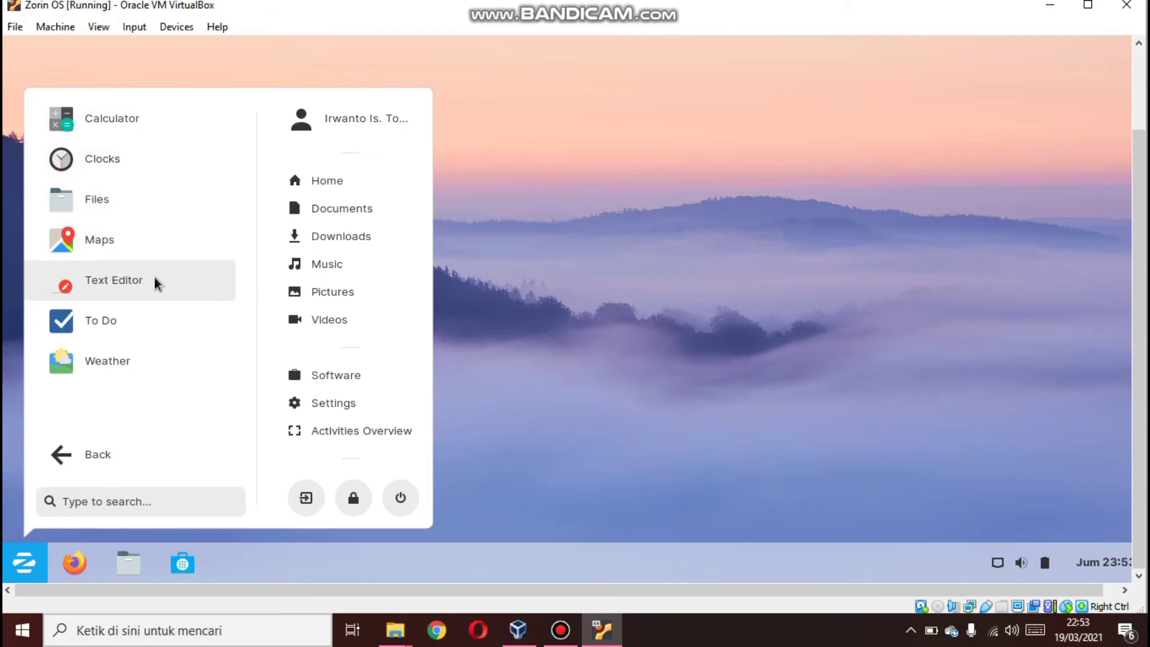
click(97, 453)
click(138, 152)
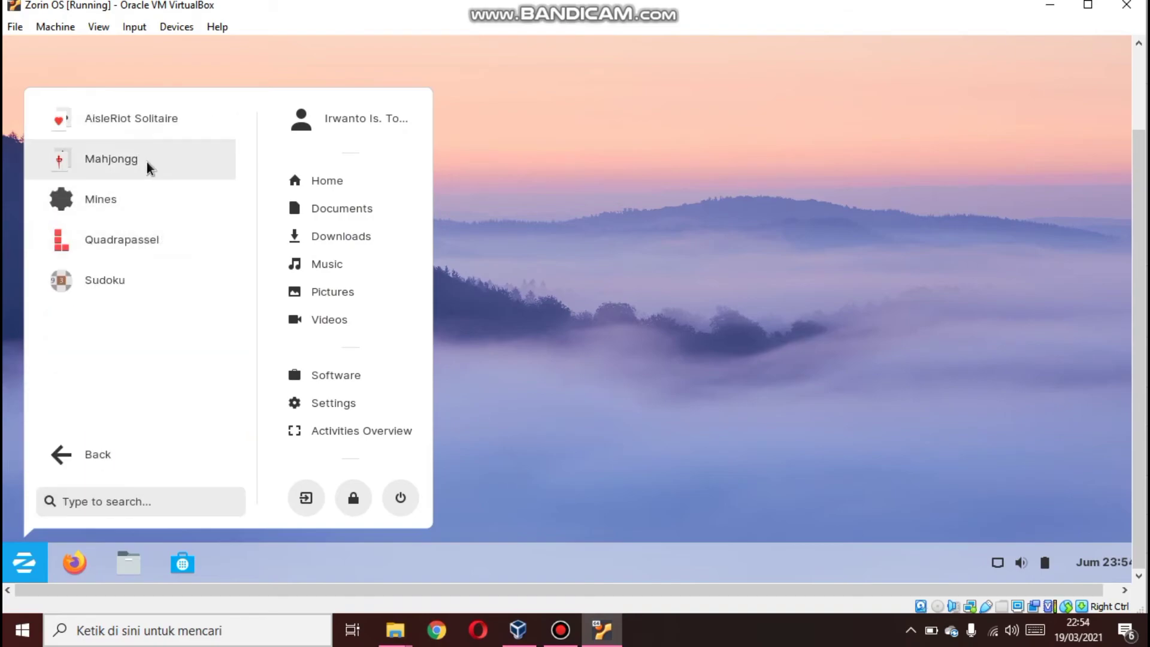
click(91, 448)
click(123, 225)
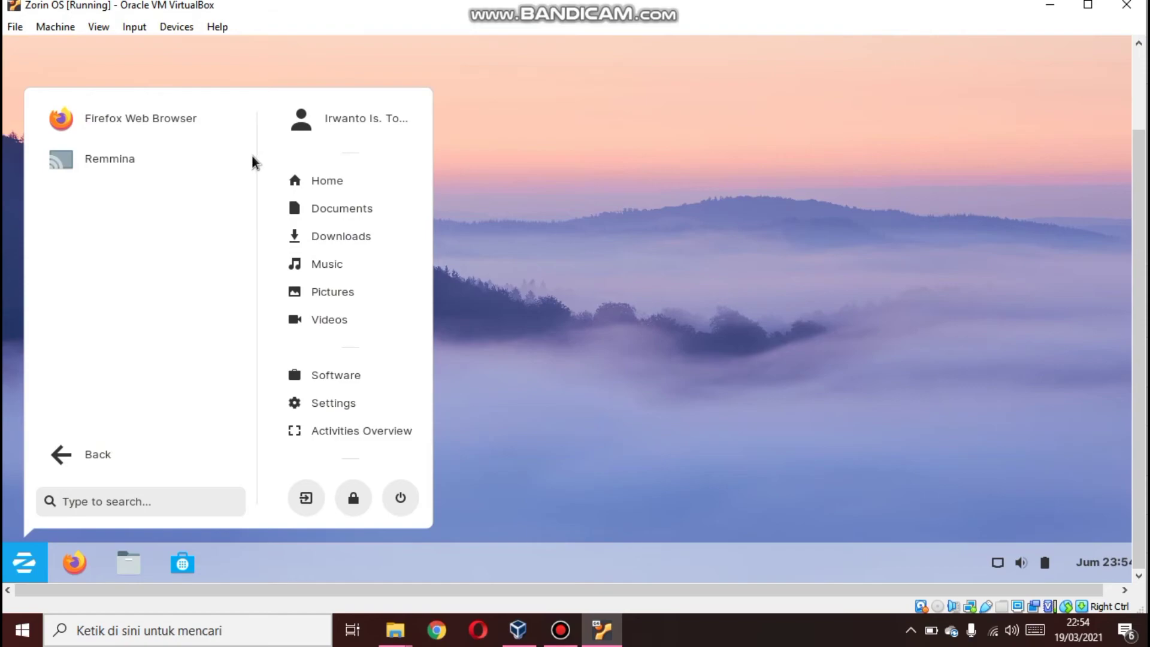
click(64, 454)
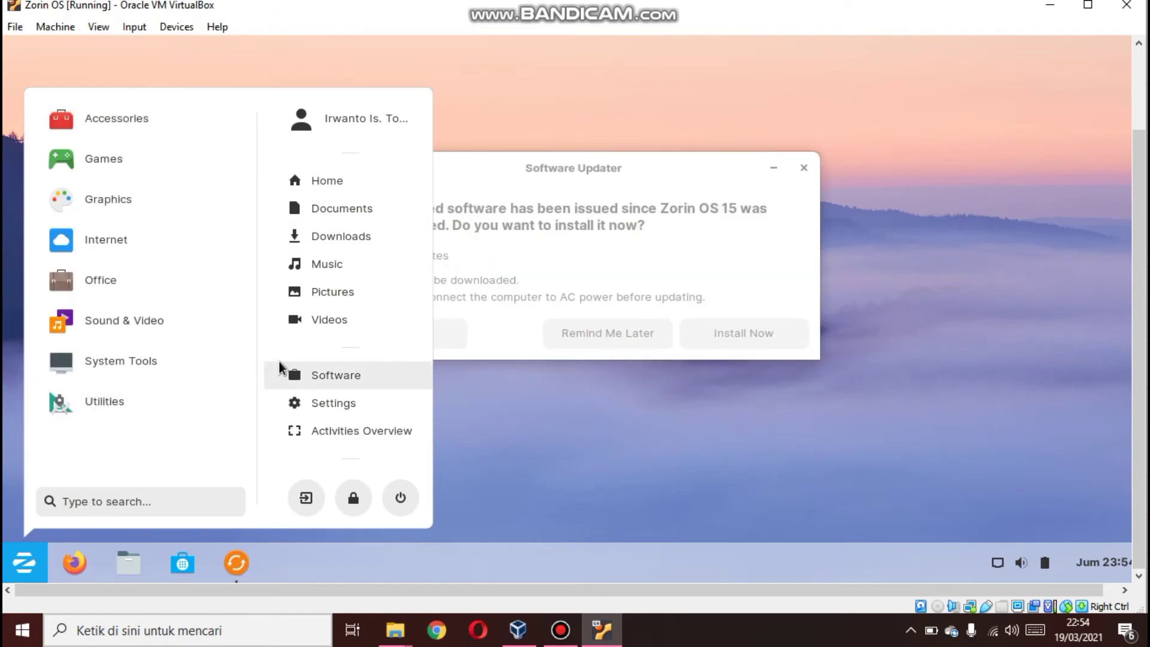
Browse the Office and System Tools categories of the application menu, then close the menu
click(149, 284)
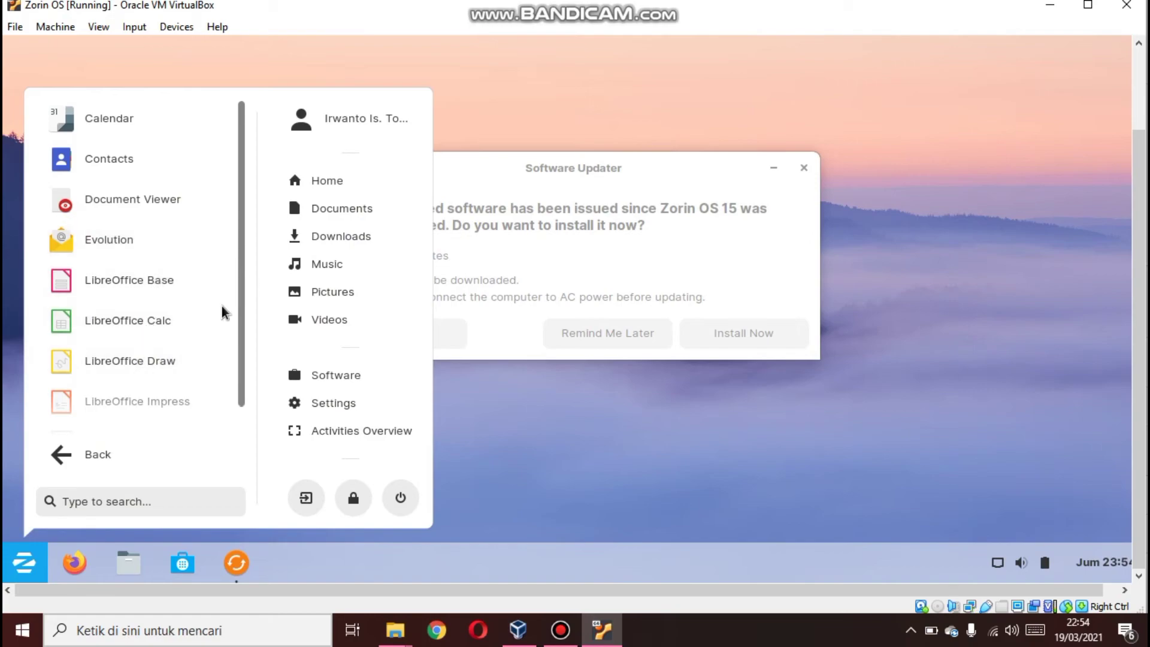
click(102, 453)
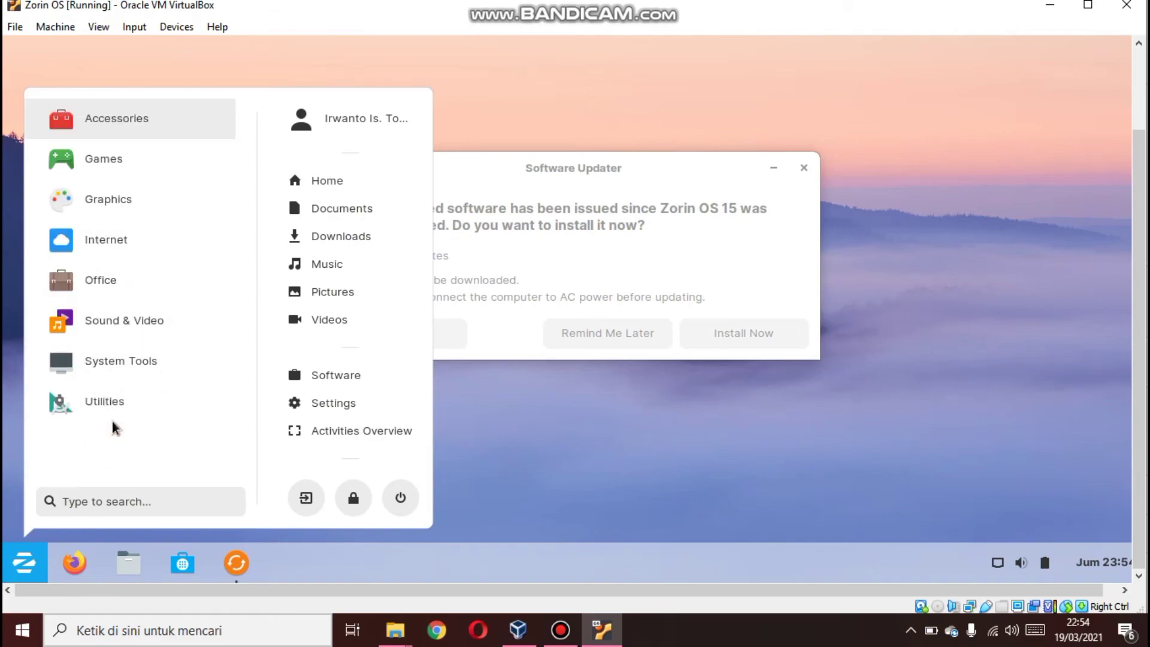
click(136, 364)
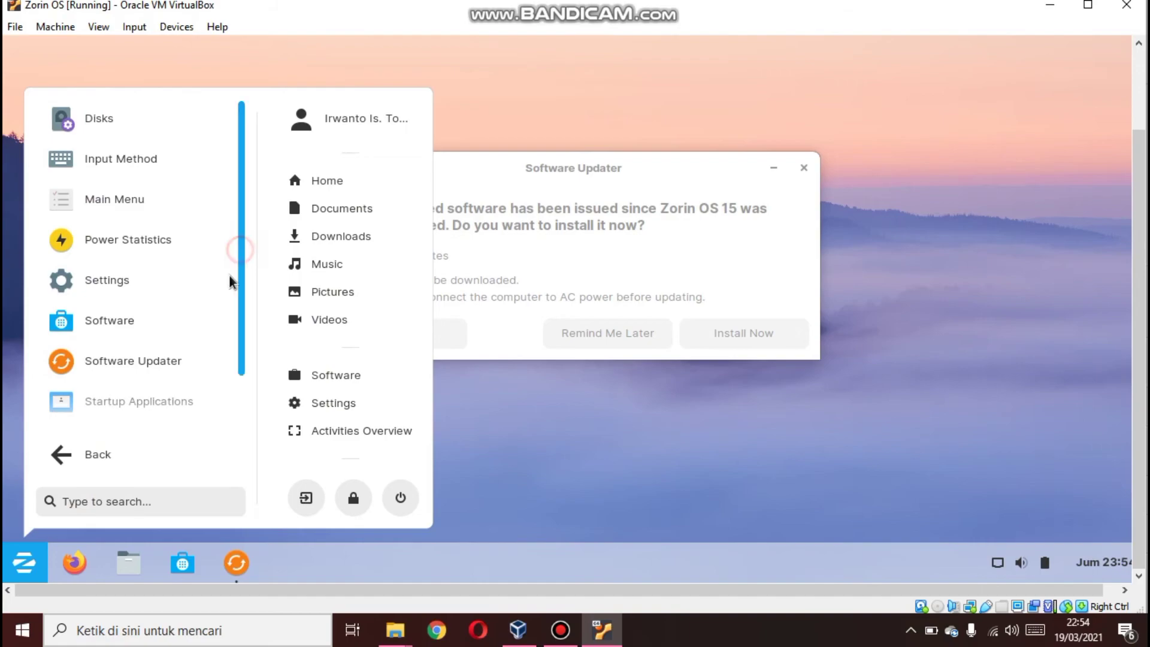
scroll(212, 375, down, 2)
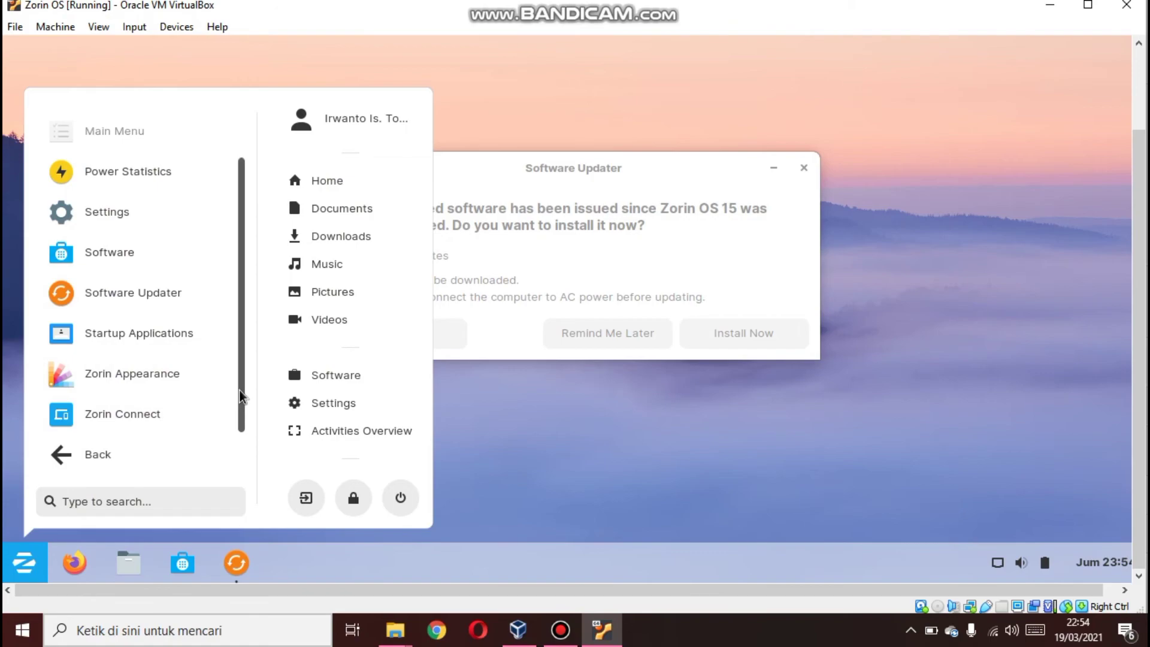
drag(239, 390, 242, 319)
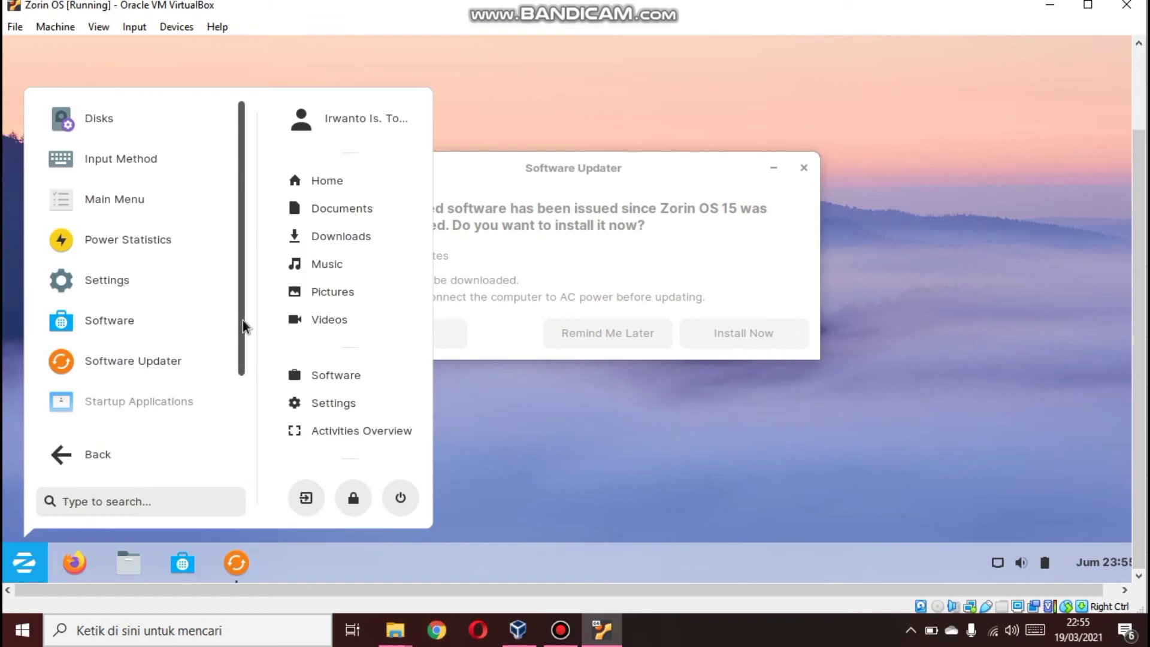
click(531, 117)
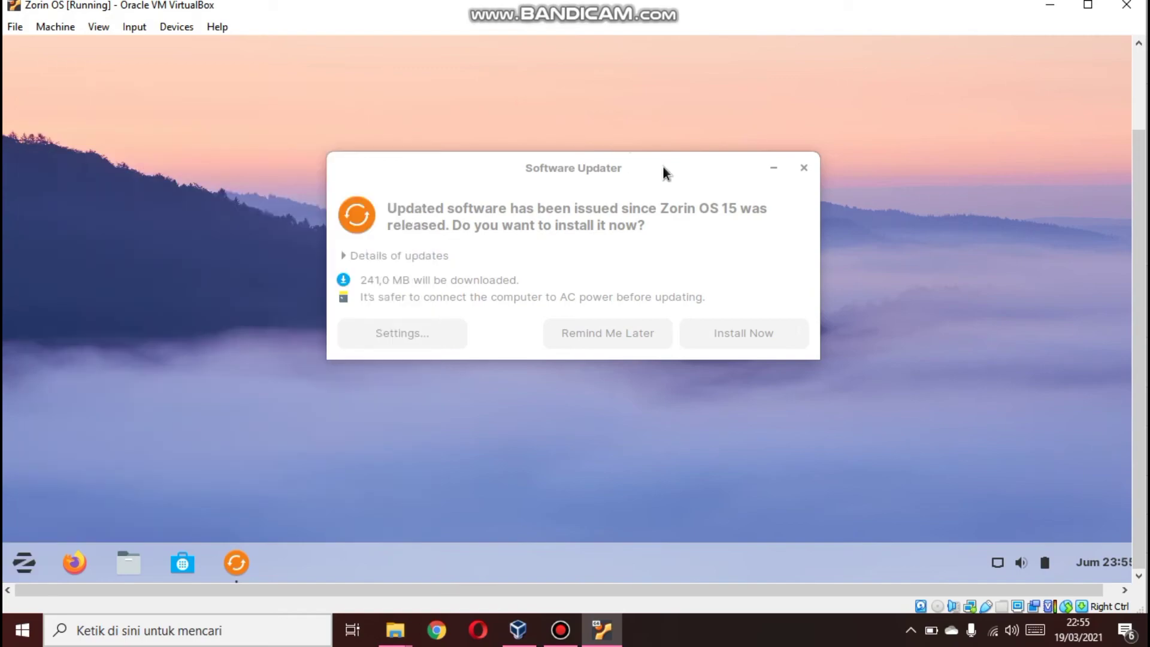
Postpone the software update prompt so it reminds later
click(772, 169)
click(774, 167)
click(622, 337)
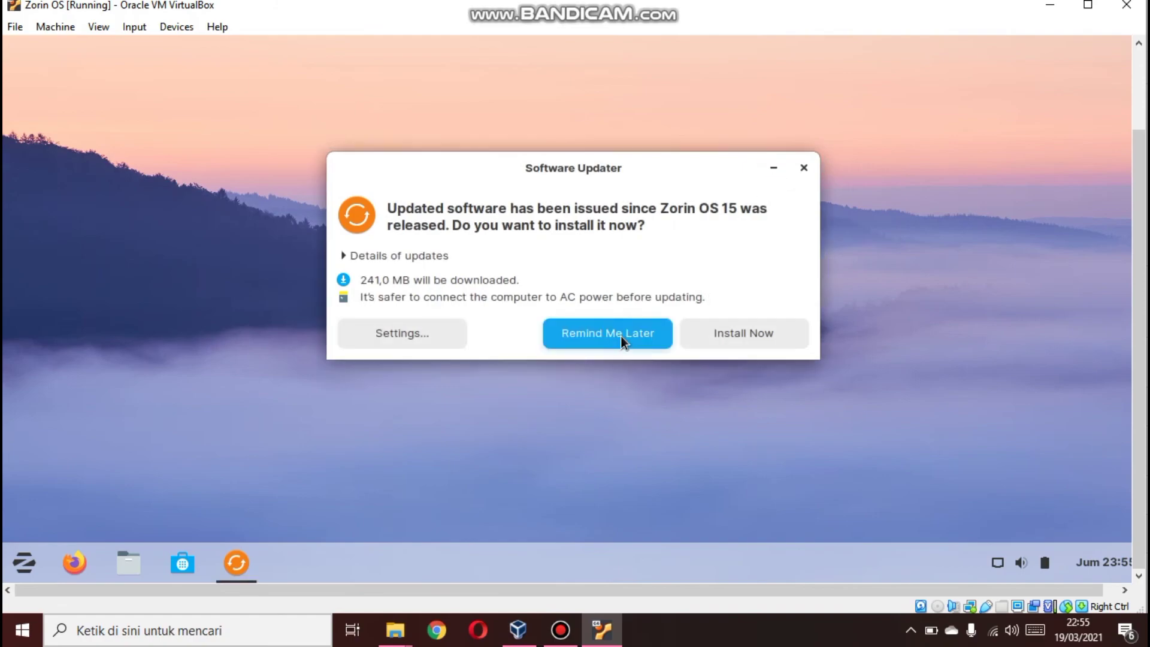
click(24, 562)
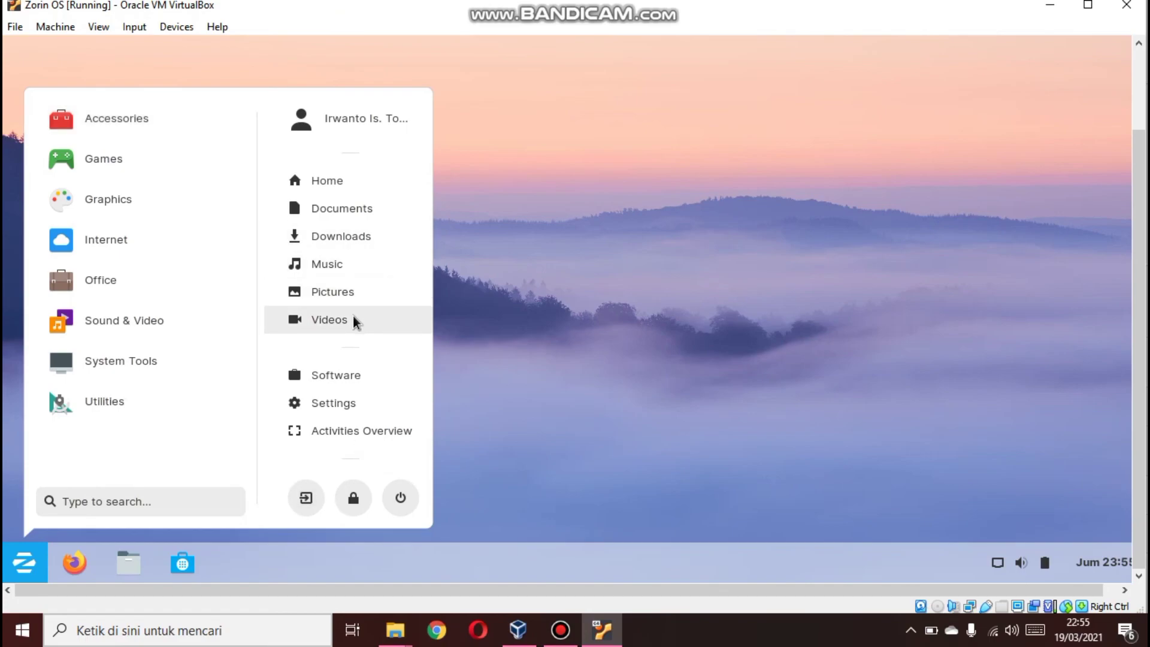
click(597, 271)
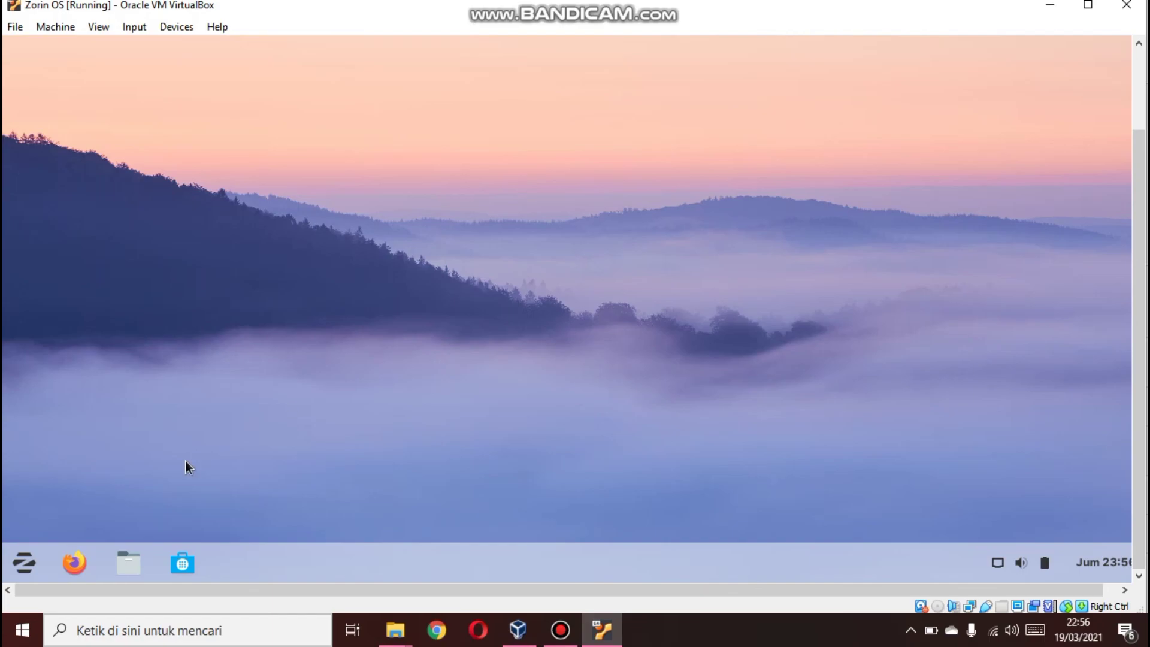
click(27, 569)
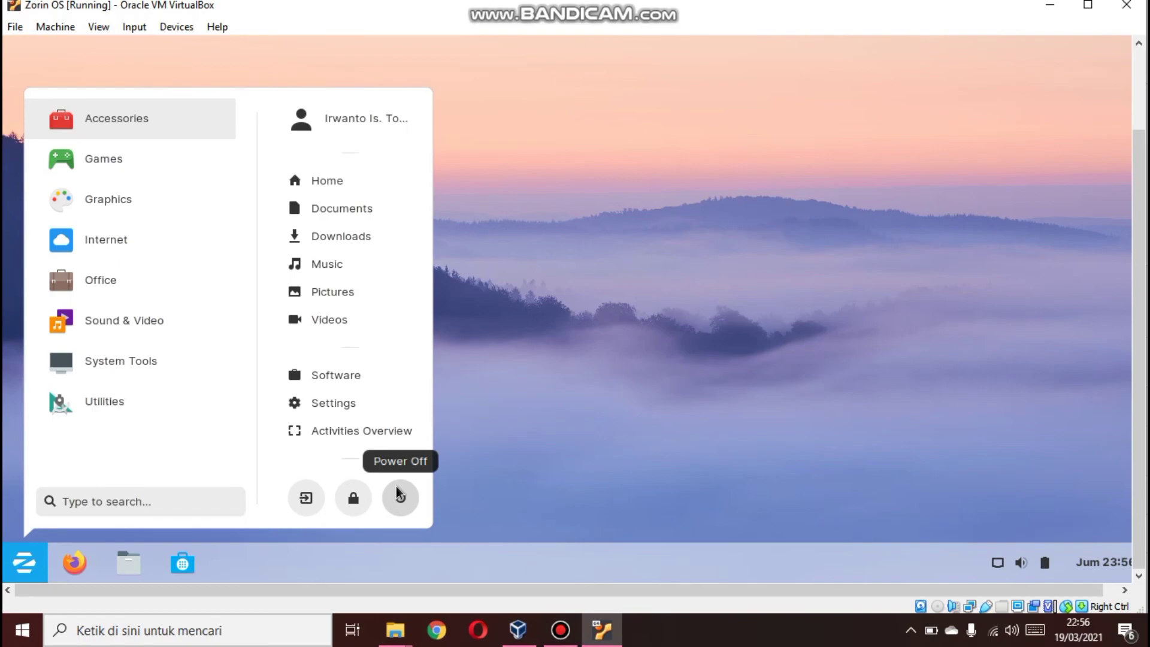
click(474, 266)
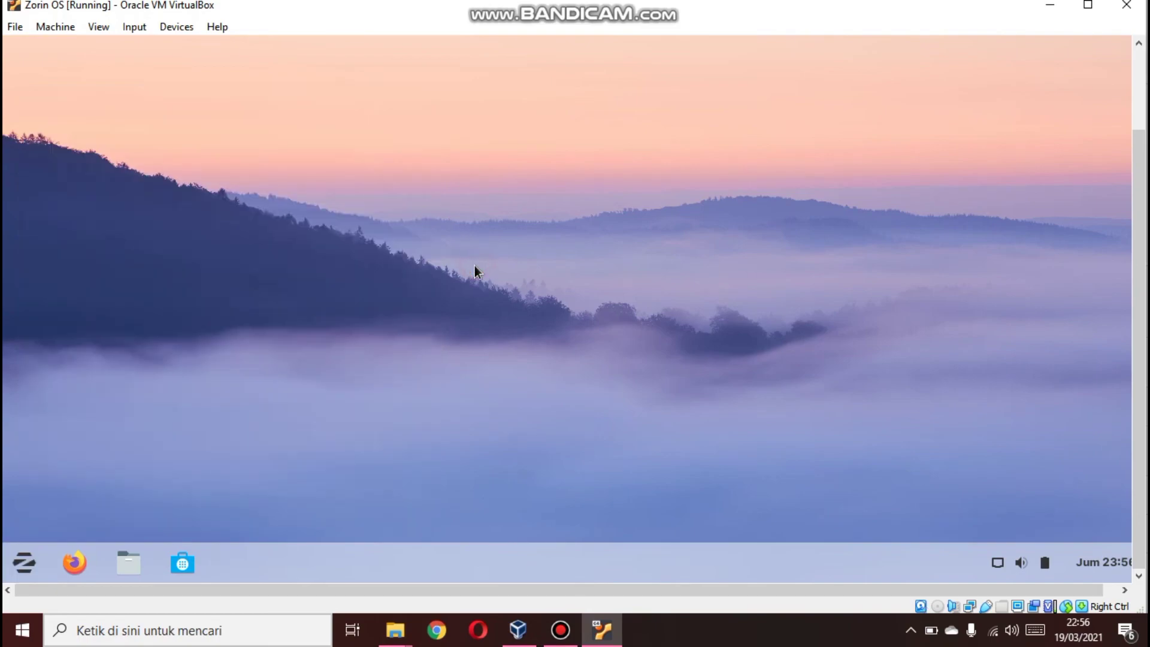